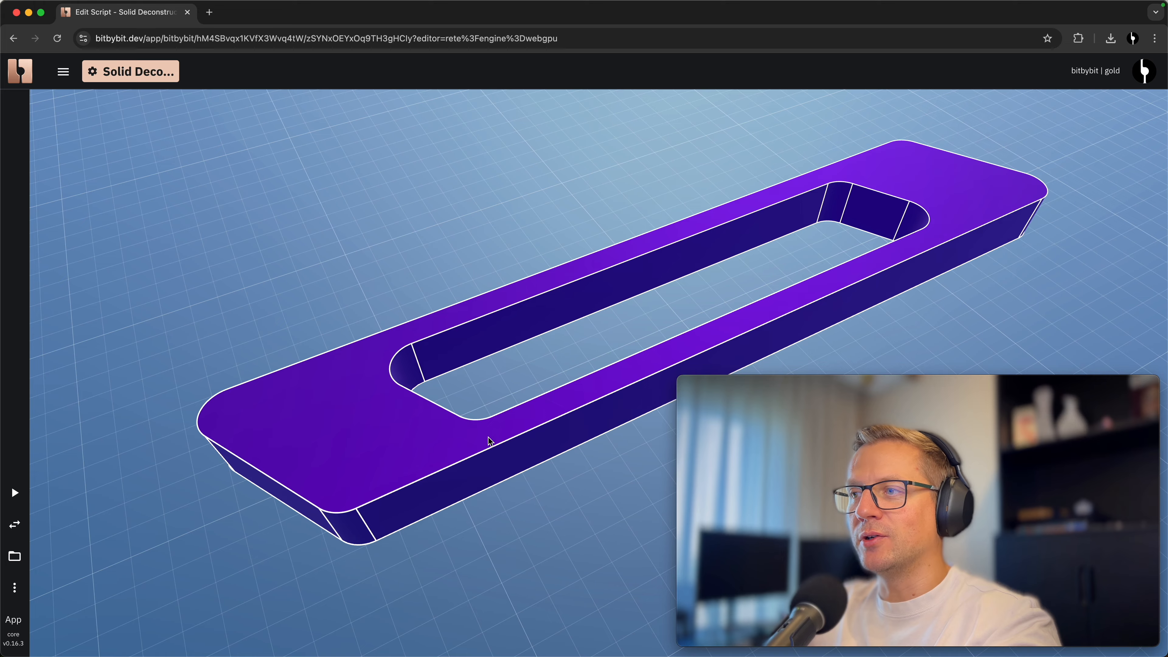
Show the node graph over the 3D scene and examine the chain from the parallelogram wires to the extrude node
{"action": "mouse_move", "coordinate": [474, 442]}
{"action": "left_mouse_down"}
{"action": "mouse_move", "coordinate": [390, 429]}
{"action": "mouse_move", "coordinate": [435, 439]}
{"action": "mouse_move", "coordinate": [480, 424]}
{"action": "left_mouse_up"}
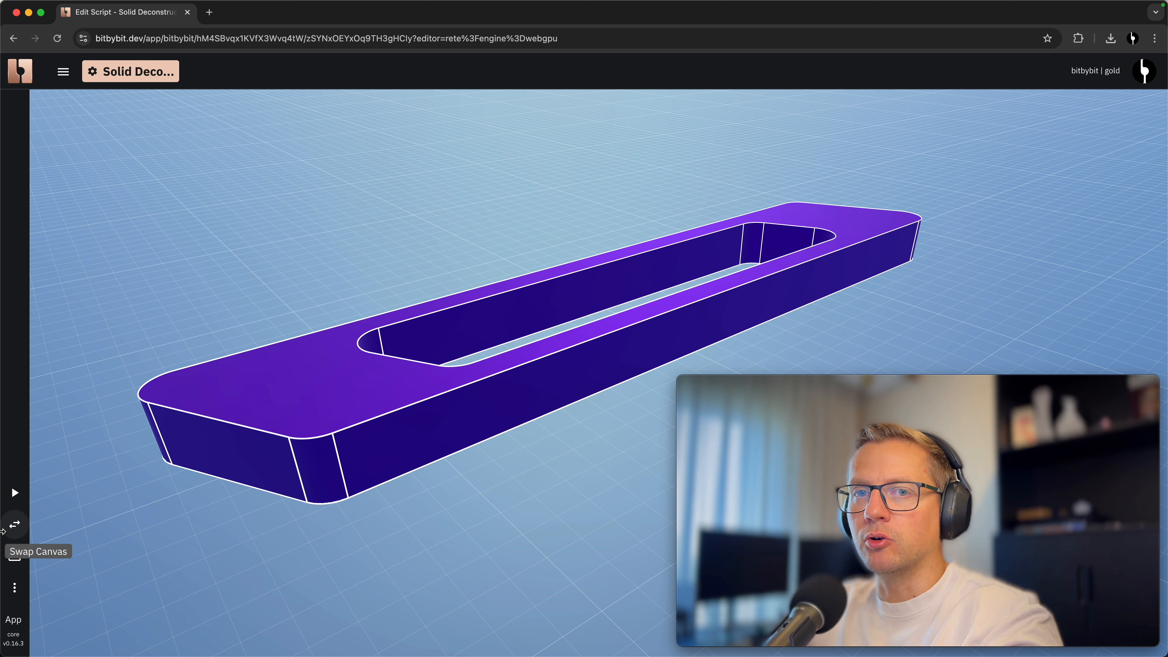
{"action": "left_click_drag", "start_coordinate": [348, 479], "coordinate": [353, 498]}
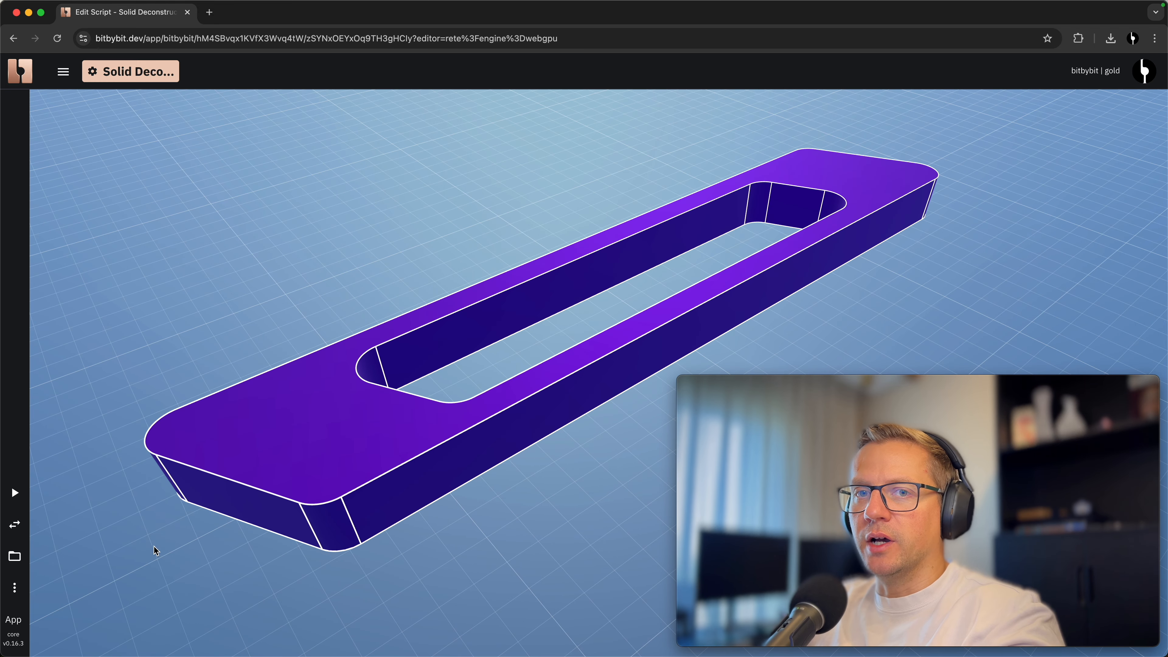
{"action": "left_click", "coordinate": [16, 531]}
{"action": "scroll", "coordinate": [322, 487], "scroll_direction": "up", "scroll_amount": 3}
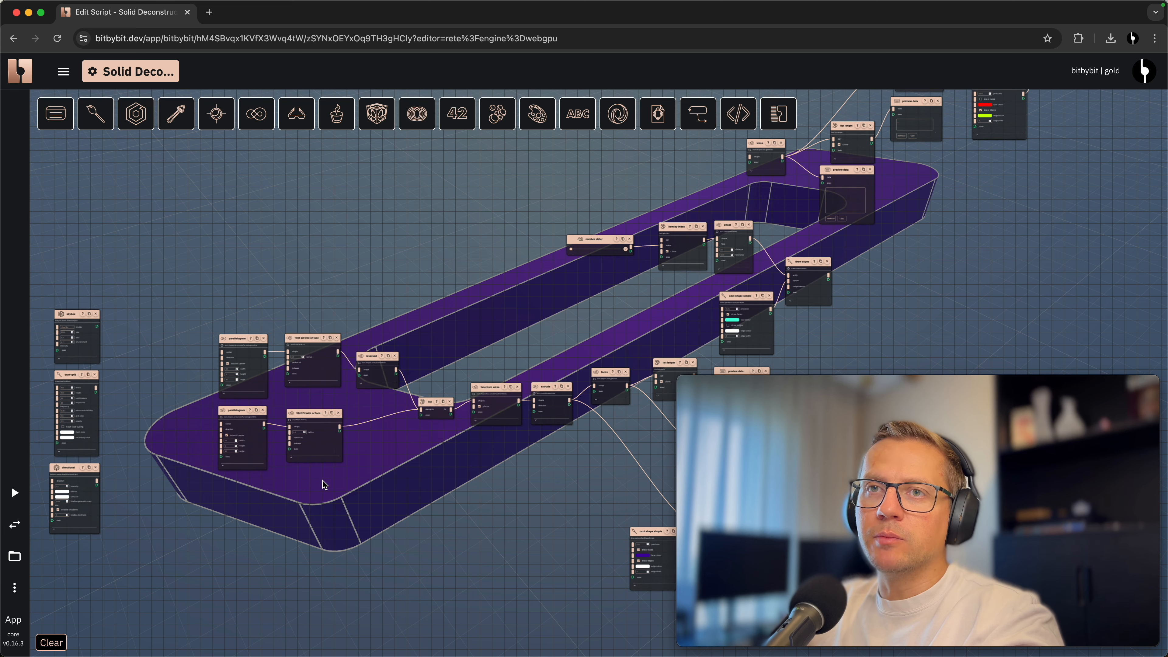
{"action": "scroll", "coordinate": [214, 421], "scroll_direction": "up", "scroll_amount": 3}
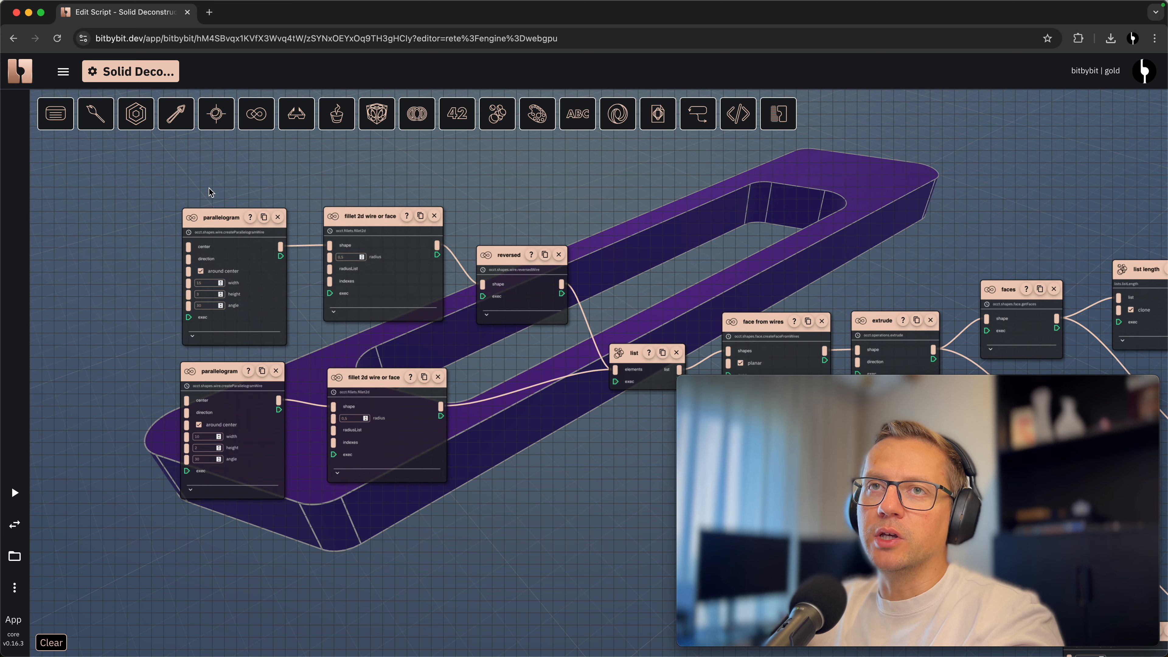
{"action": "scroll", "coordinate": [418, 510], "scroll_direction": "down", "scroll_amount": 3}
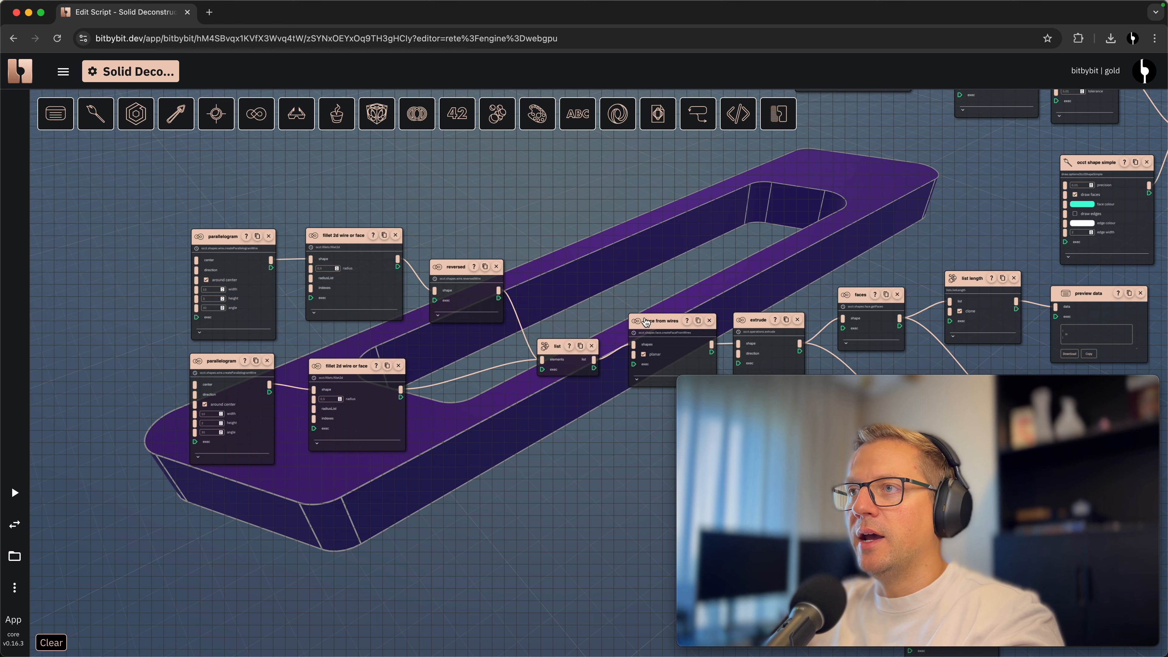
{"action": "scroll", "coordinate": [690, 289], "scroll_direction": "up", "scroll_amount": 5}
{"action": "left_click_drag", "start_coordinate": [756, 252], "coordinate": [483, 235]}
{"action": "scroll", "coordinate": [686, 220], "scroll_direction": "down", "scroll_amount": 5}
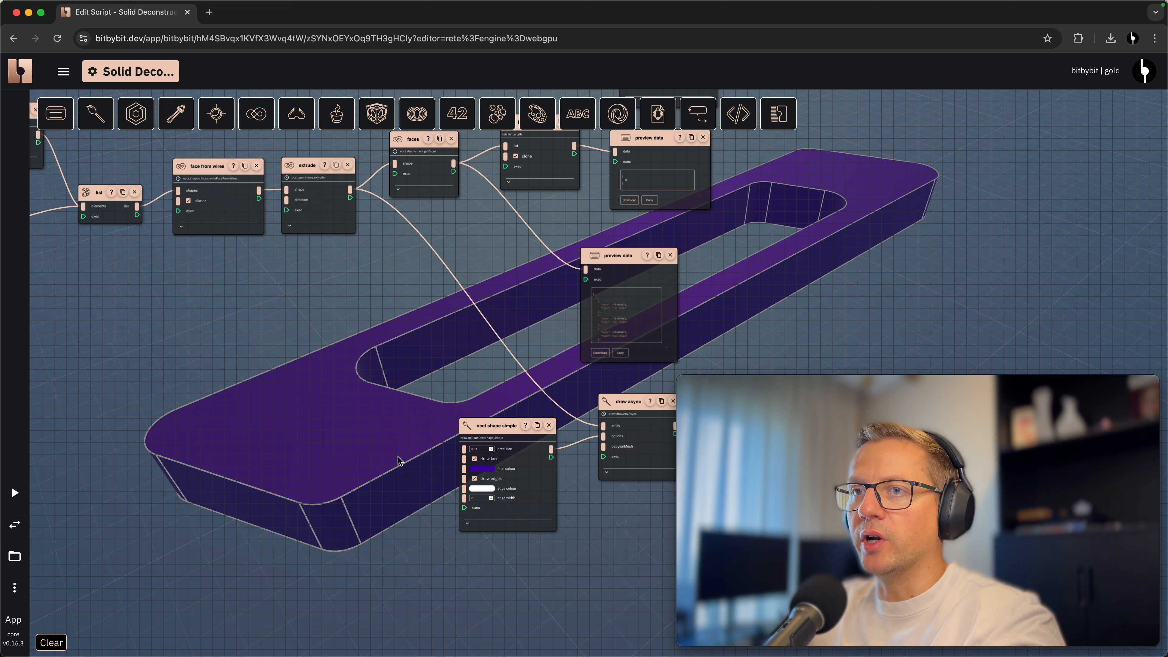
Turn off edge drawing in the occt shape simple node that styles the purple extruded solid
{"action": "scroll", "coordinate": [398, 460], "scroll_direction": "down", "scroll_amount": 3}
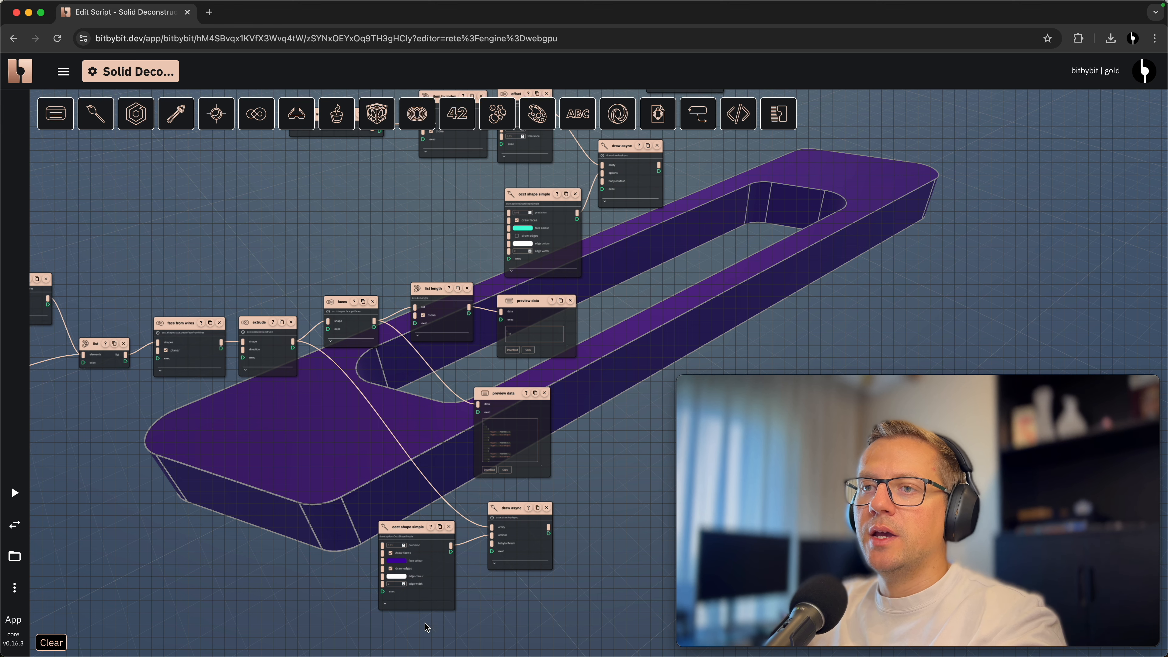
{"action": "scroll", "coordinate": [407, 441], "scroll_direction": "up", "scroll_amount": 2}
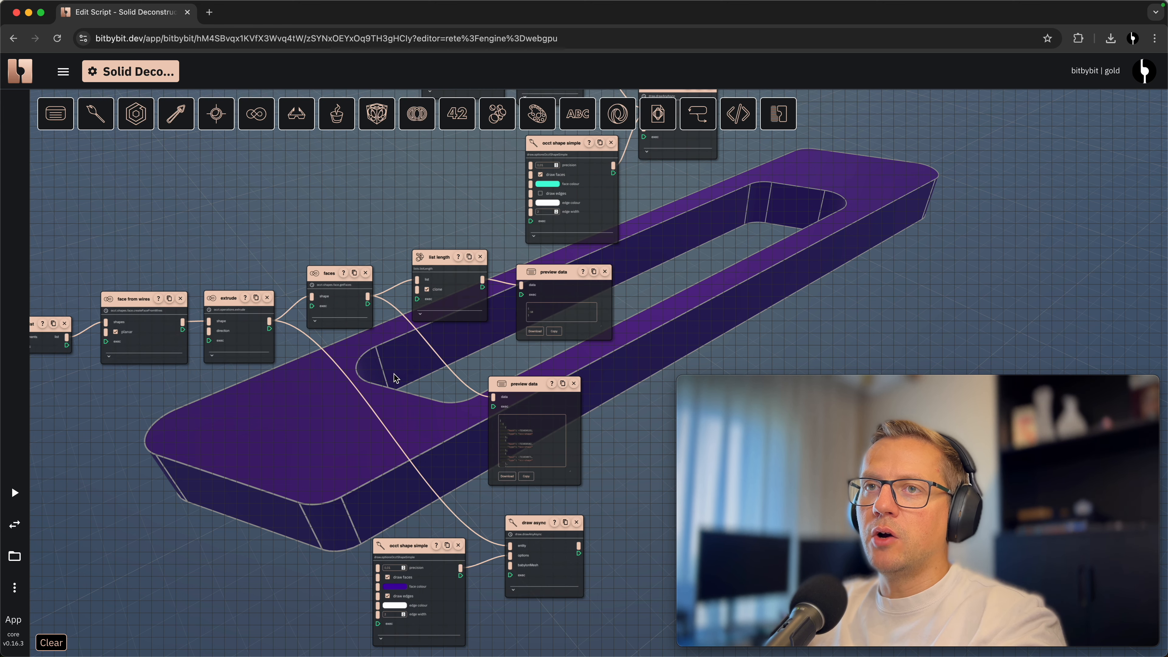
{"action": "left_click_drag", "start_coordinate": [350, 555], "coordinate": [350, 414]}
{"action": "scroll", "coordinate": [351, 414], "scroll_direction": "up", "scroll_amount": 3}
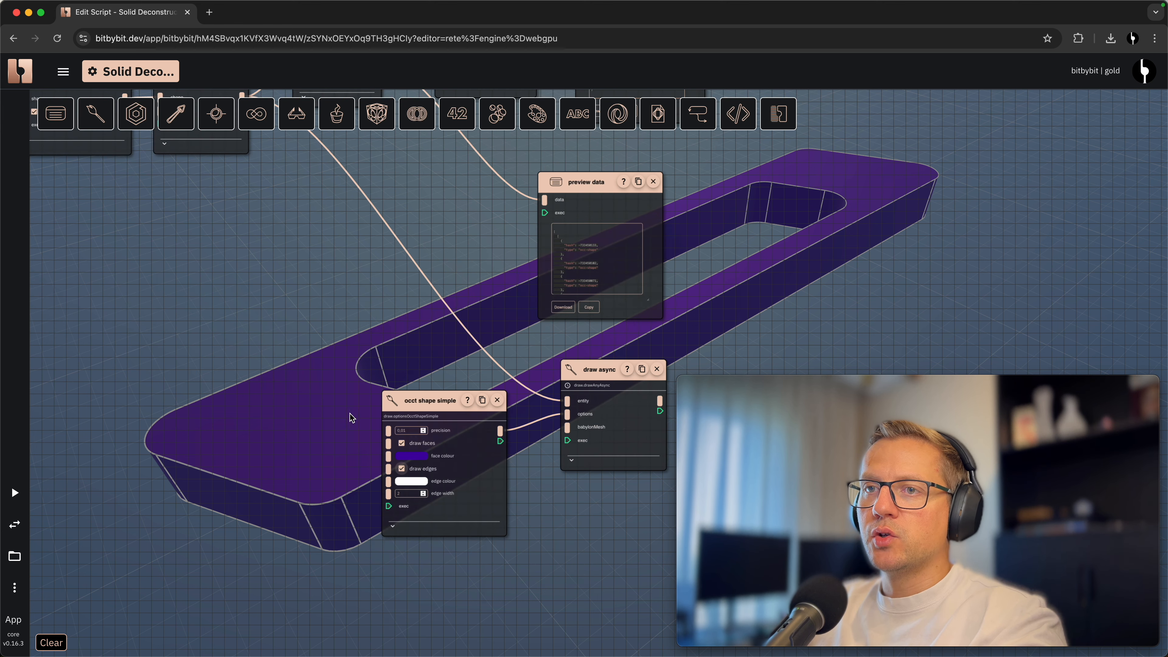
{"action": "left_click", "coordinate": [401, 469]}
{"action": "scroll", "coordinate": [401, 471], "scroll_direction": "up", "scroll_amount": 2}
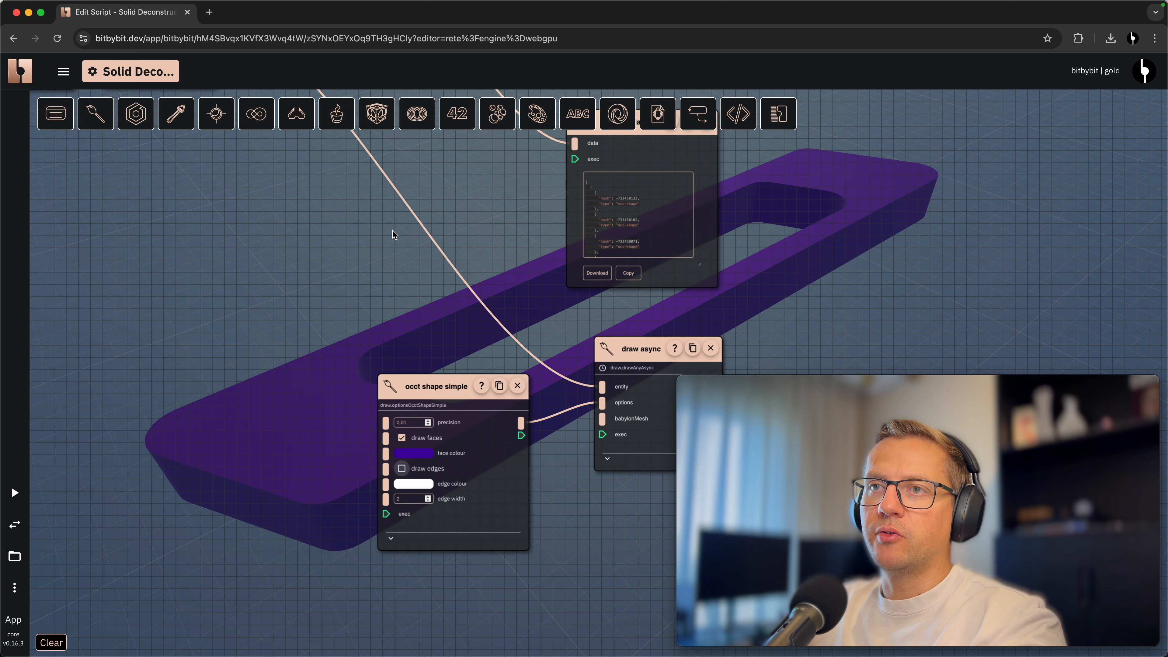
Display only the 3D scene and inspect the slotted solid from a lower angle
{"action": "scroll", "coordinate": [396, 392], "scroll_direction": "down", "scroll_amount": 5}
{"action": "left_click_drag", "start_coordinate": [425, 313], "coordinate": [423, 417]}
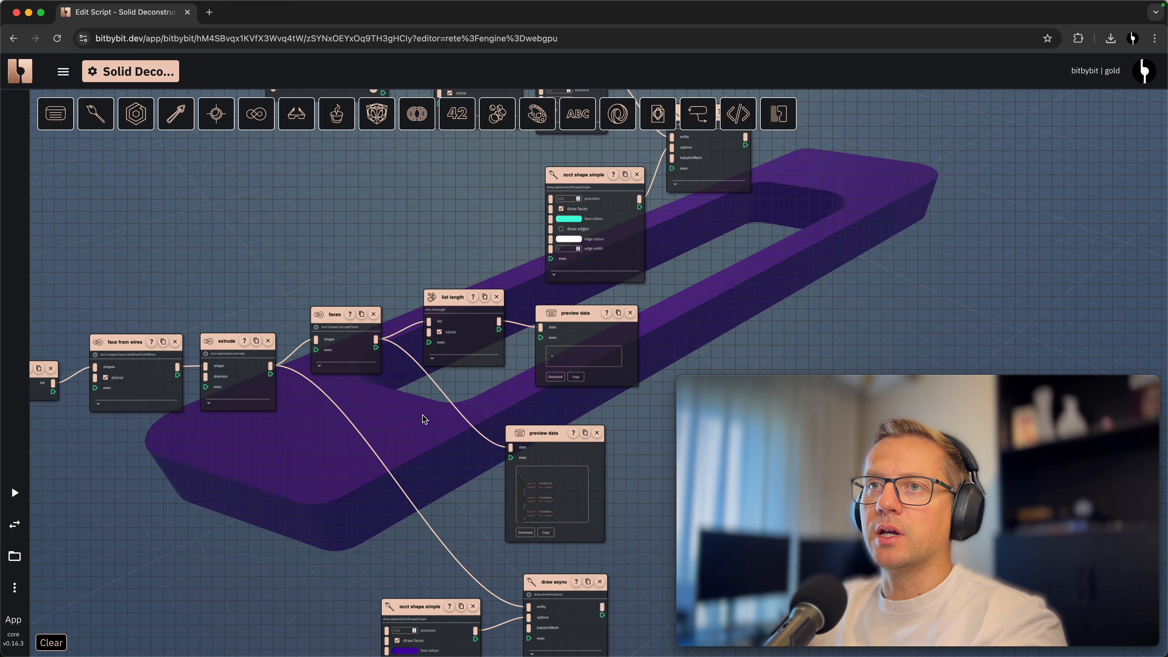
{"action": "left_click", "coordinate": [14, 525]}
{"action": "mouse_move", "coordinate": [412, 470]}
{"action": "left_mouse_down"}
{"action": "mouse_move", "coordinate": [442, 428]}
{"action": "mouse_move", "coordinate": [425, 371]}
{"action": "mouse_move", "coordinate": [420, 443]}
{"action": "mouse_move", "coordinate": [483, 454]}
{"action": "mouse_move", "coordinate": [426, 455]}
{"action": "mouse_move", "coordinate": [233, 512]}
{"action": "mouse_move", "coordinate": [394, 476]}
{"action": "left_mouse_up"}
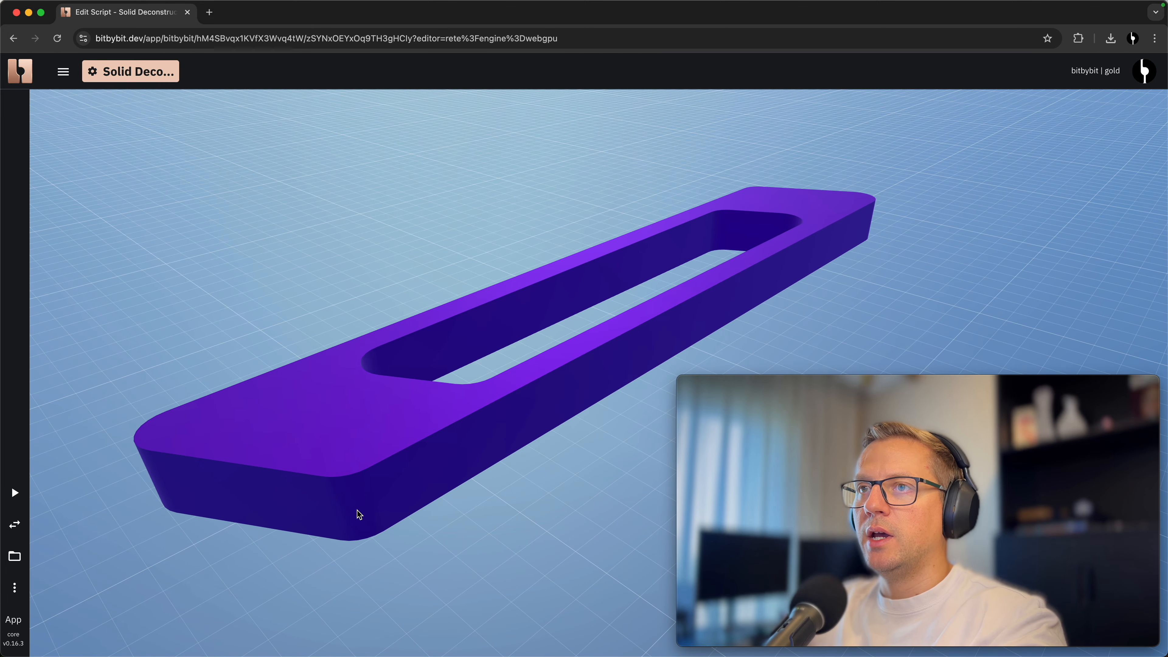
Bring back the node graph and examine the faces node fed by the extrude node
{"action": "left_click", "coordinate": [14, 524]}
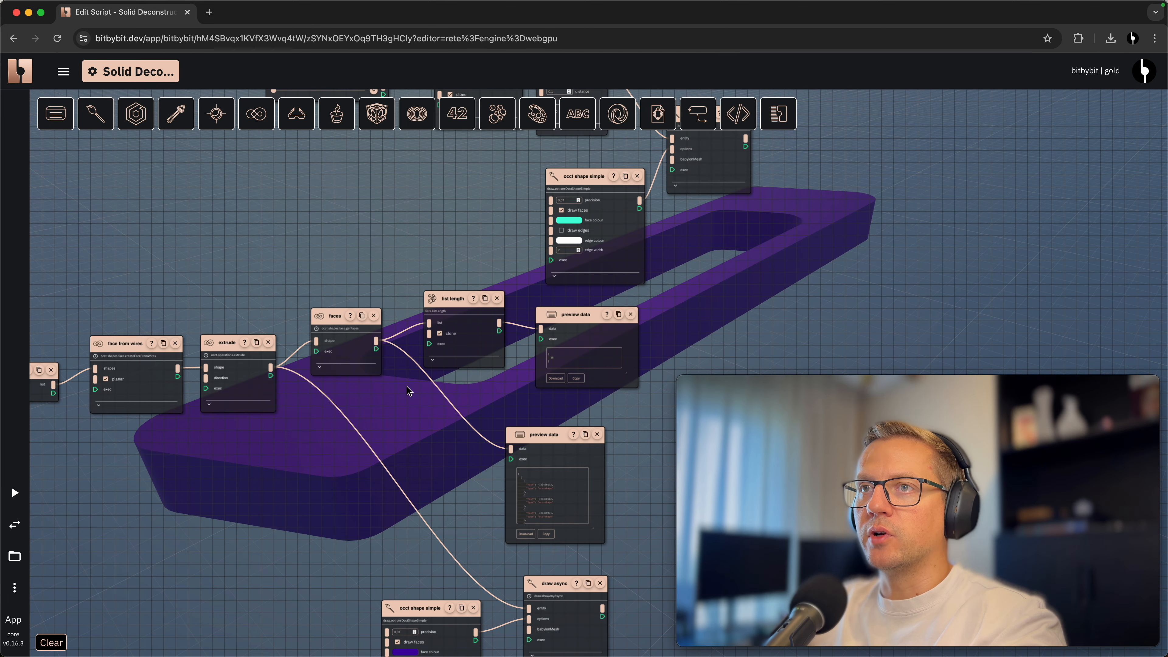
{"action": "left_click_drag", "start_coordinate": [387, 209], "coordinate": [416, 370]}
{"action": "scroll", "coordinate": [427, 470], "scroll_direction": "up", "scroll_amount": 6}
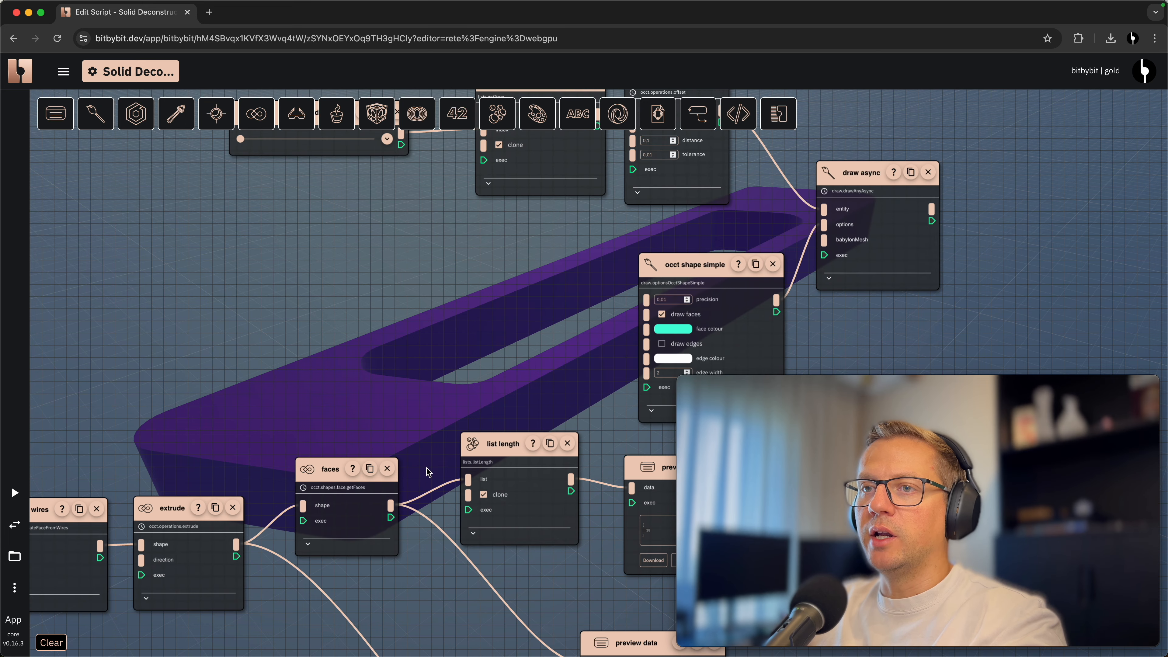
{"action": "left_click_drag", "start_coordinate": [419, 439], "coordinate": [349, 309]}
{"action": "left_click_drag", "start_coordinate": [205, 332], "coordinate": [207, 322]}
{"action": "scroll", "coordinate": [226, 354], "scroll_direction": "up", "scroll_amount": 5}
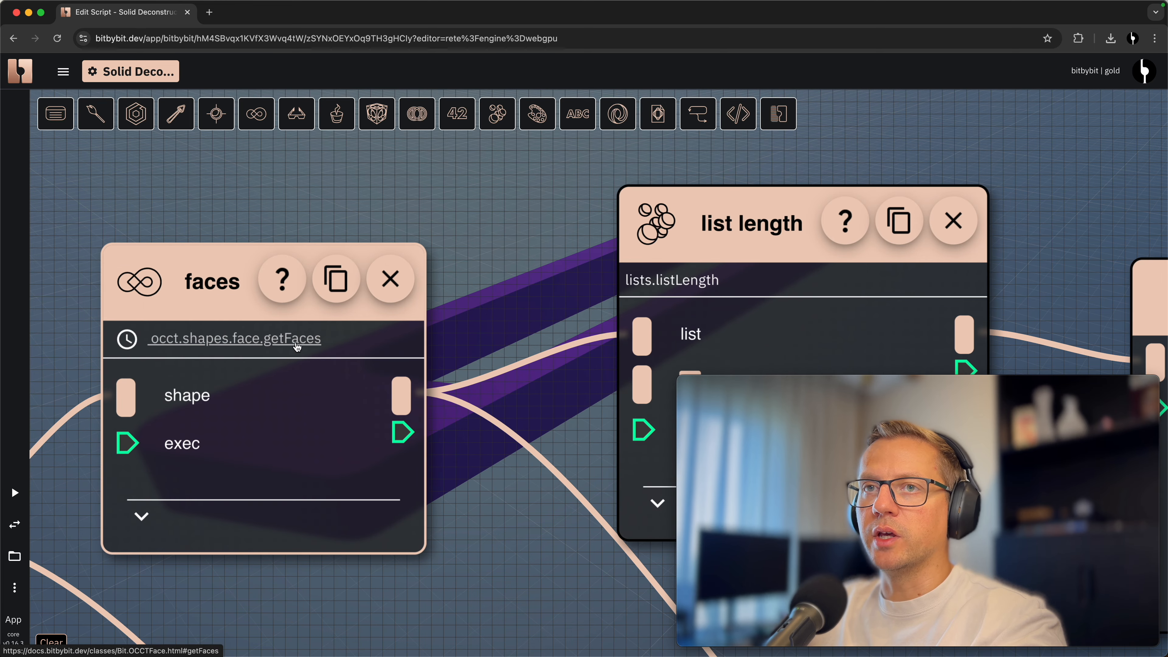
{"action": "scroll", "coordinate": [311, 349], "scroll_direction": "down", "scroll_amount": 6}
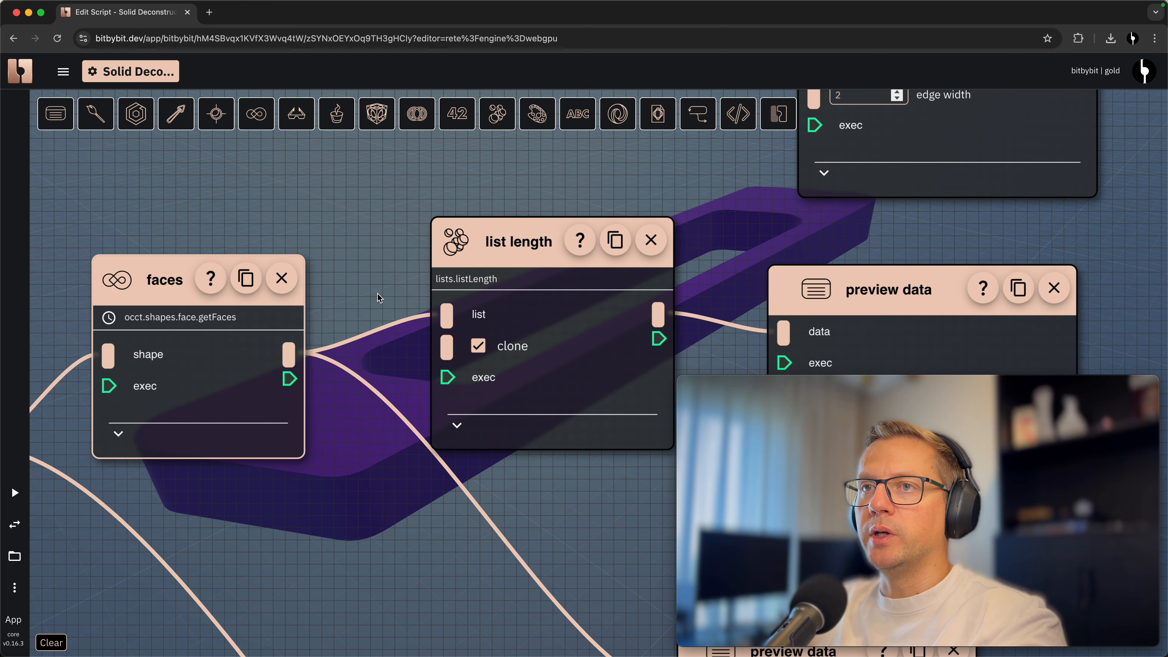
{"action": "scroll", "coordinate": [377, 300], "scroll_direction": "down", "scroll_amount": 1}
{"action": "left_click_drag", "start_coordinate": [556, 391], "coordinate": [475, 314]}
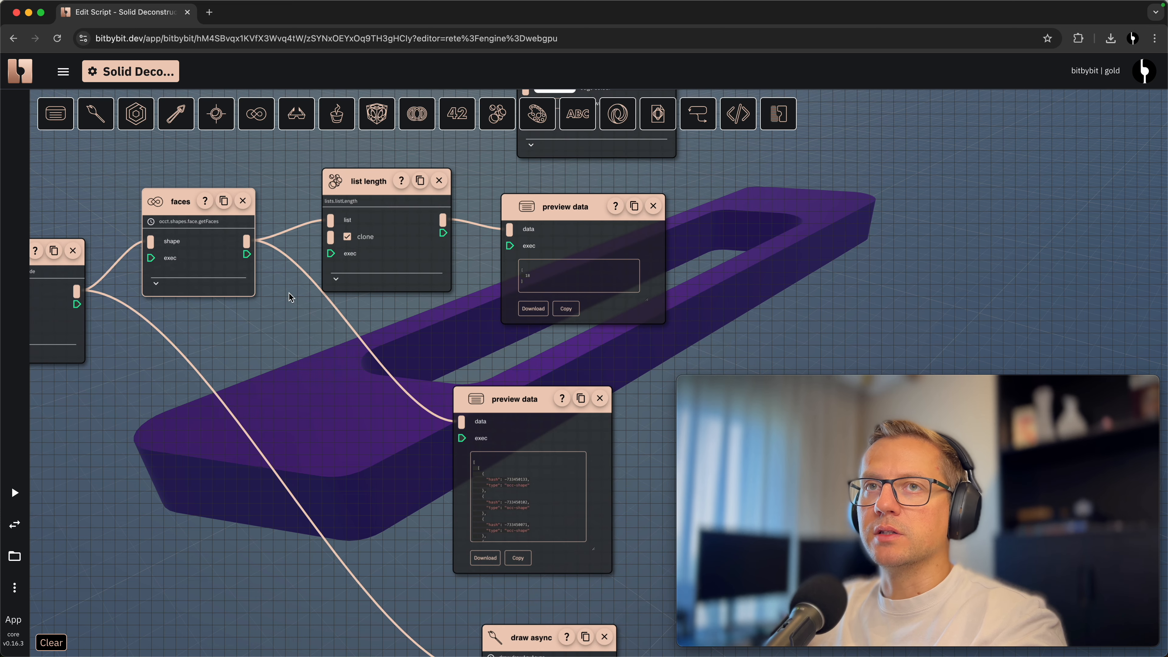
Read the list length result and the list of face shapes in the two preview data nodes
{"action": "scroll", "coordinate": [361, 187], "scroll_direction": "up", "scroll_amount": 1}
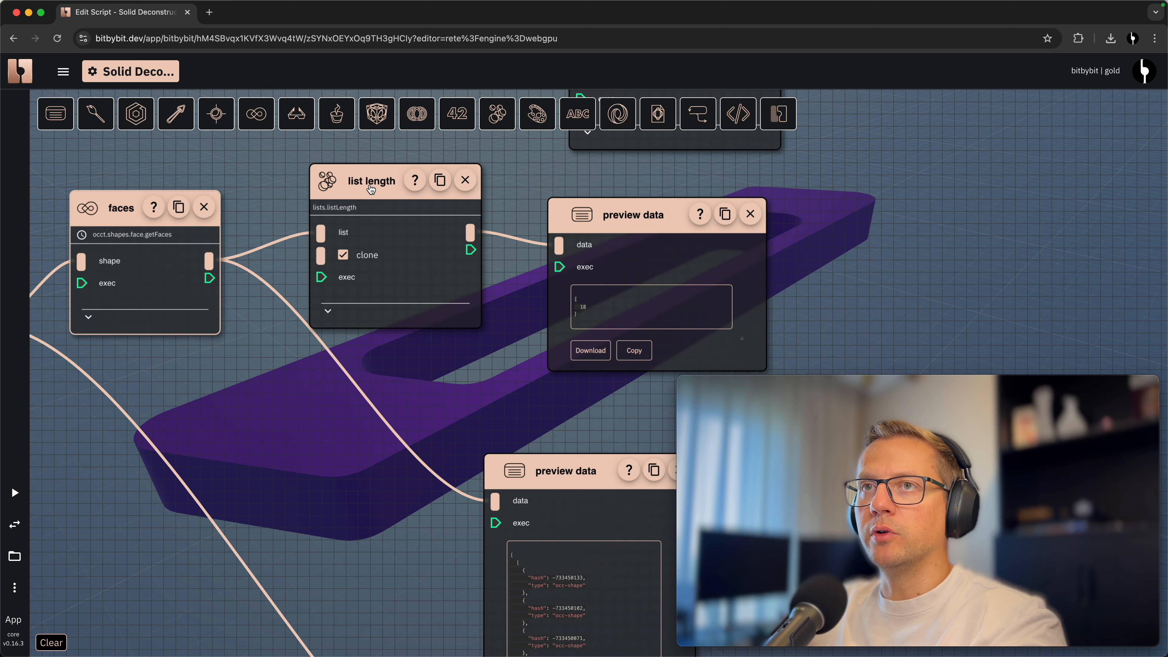
{"action": "scroll", "coordinate": [607, 318], "scroll_direction": "up", "scroll_amount": 2}
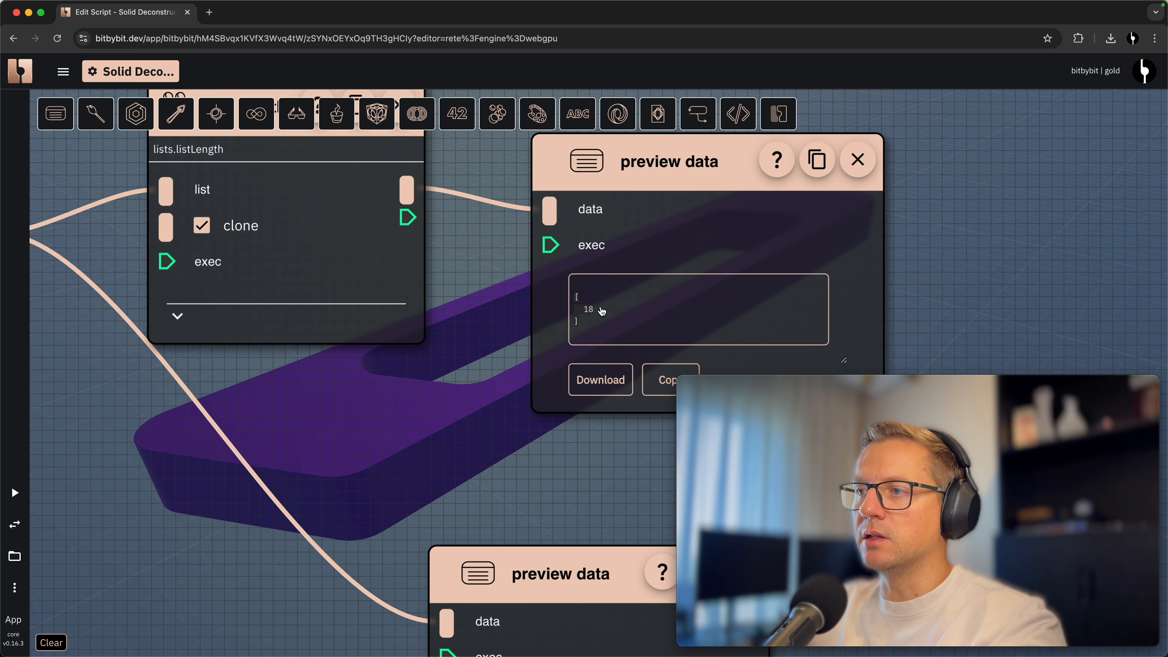
{"action": "scroll", "coordinate": [602, 312], "scroll_direction": "down", "scroll_amount": 2}
{"action": "left_click_drag", "start_coordinate": [523, 388], "coordinate": [418, 257]}
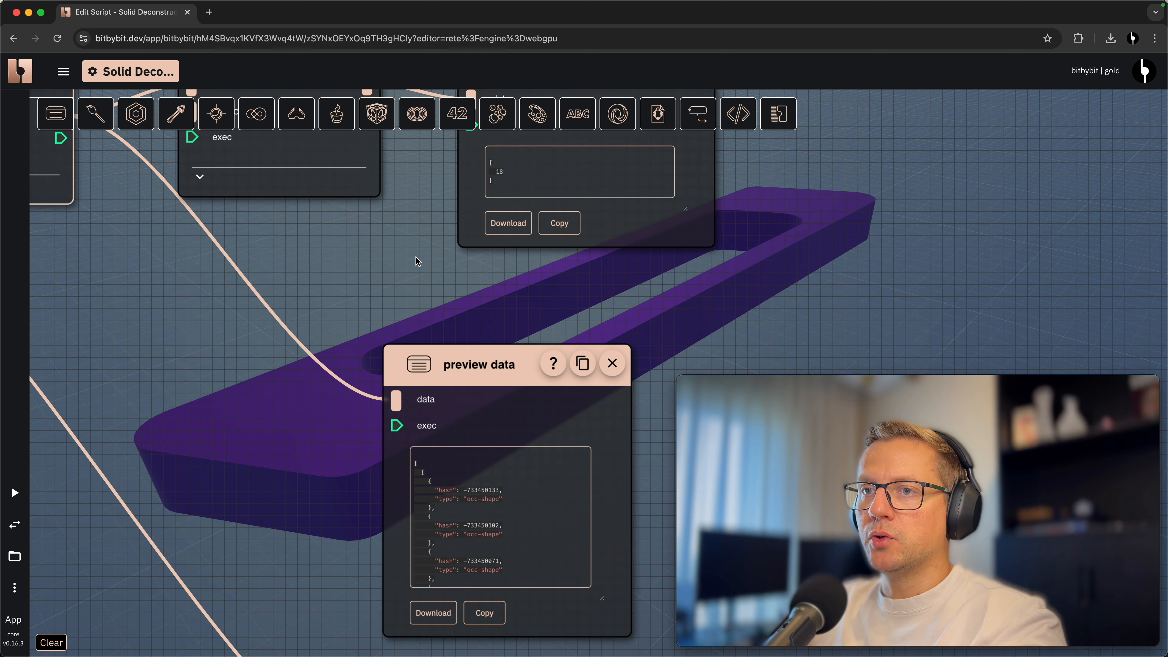
{"action": "scroll", "coordinate": [561, 562], "scroll_direction": "up", "scroll_amount": 1}
{"action": "mouse_move", "coordinate": [600, 429]}
{"action": "left_mouse_down"}
{"action": "mouse_move", "coordinate": [587, 579]}
{"action": "mouse_move", "coordinate": [592, 417]}
{"action": "left_mouse_up"}
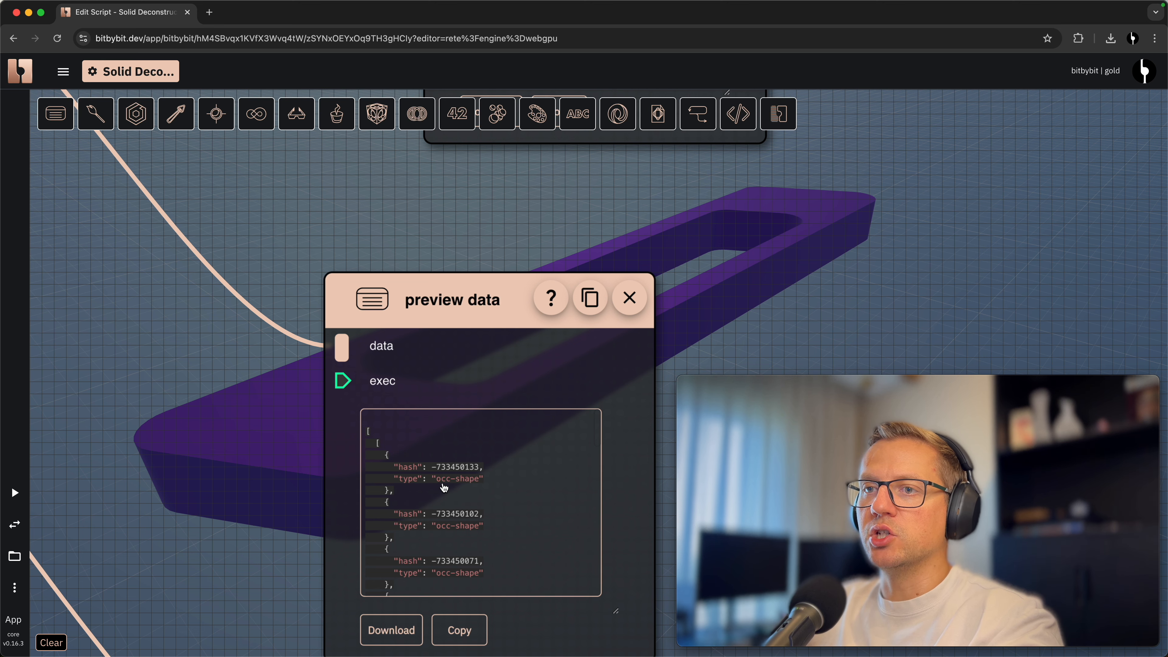
Examine how the faces list and the number slider feed the item by index node
{"action": "scroll", "coordinate": [444, 487], "scroll_direction": "down", "scroll_amount": 3}
{"action": "left_click_drag", "start_coordinate": [309, 346], "coordinate": [483, 545]}
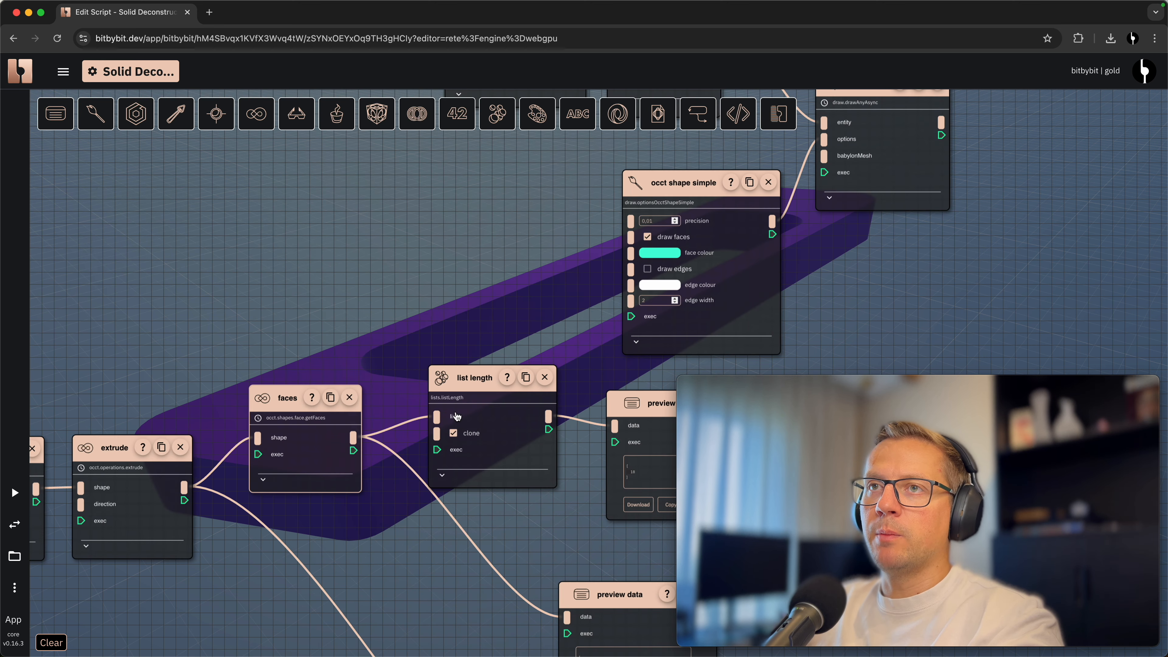
{"action": "left_click_drag", "start_coordinate": [433, 316], "coordinate": [444, 435]}
{"action": "scroll", "coordinate": [443, 417], "scroll_direction": "down", "scroll_amount": 2}
{"action": "left_click_drag", "start_coordinate": [401, 547], "coordinate": [488, 211]}
{"action": "scroll", "coordinate": [474, 216], "scroll_direction": "up", "scroll_amount": 2}
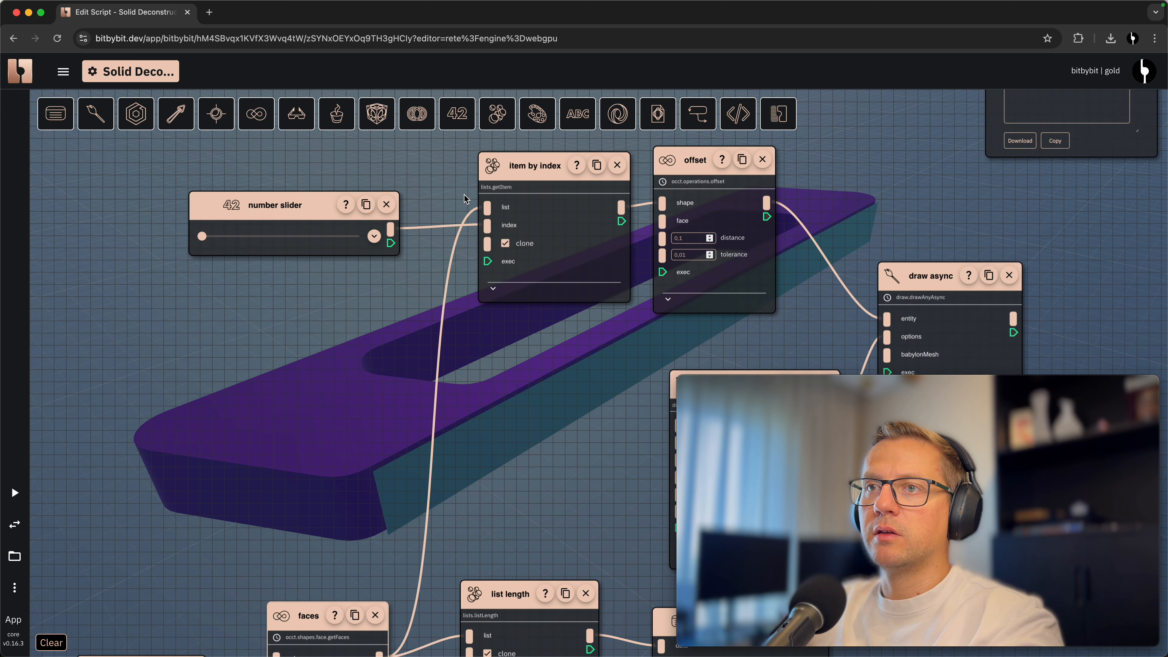
{"action": "scroll", "coordinate": [460, 188], "scroll_direction": "up", "scroll_amount": 2}
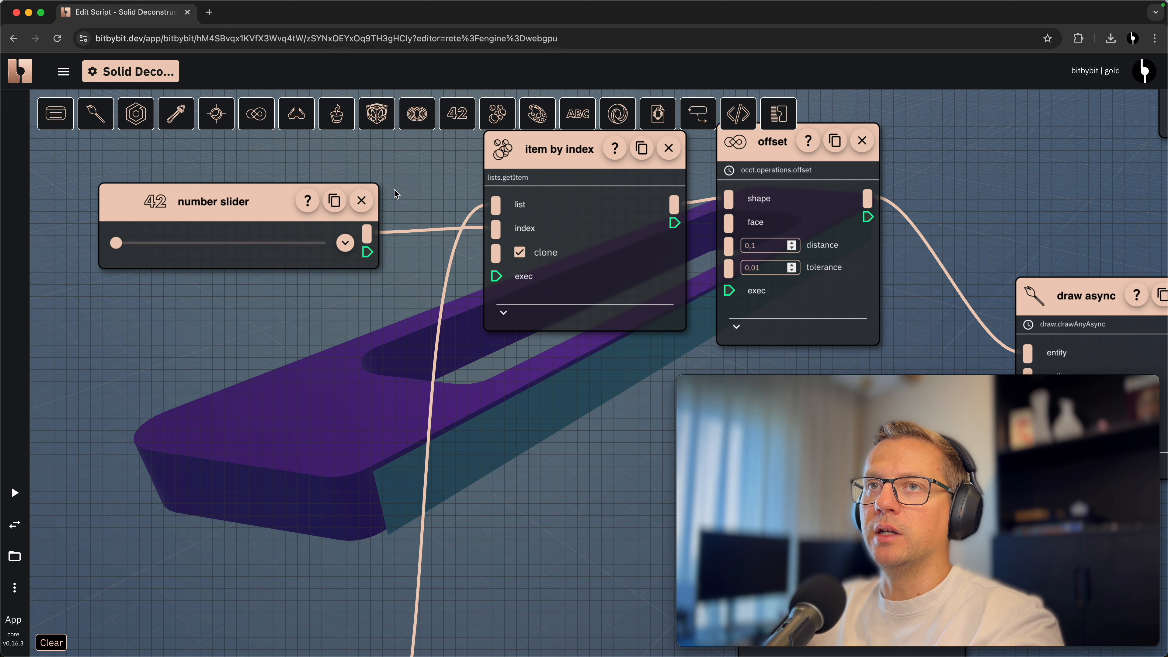
{"action": "scroll", "coordinate": [324, 417], "scroll_direction": "down", "scroll_amount": 5}
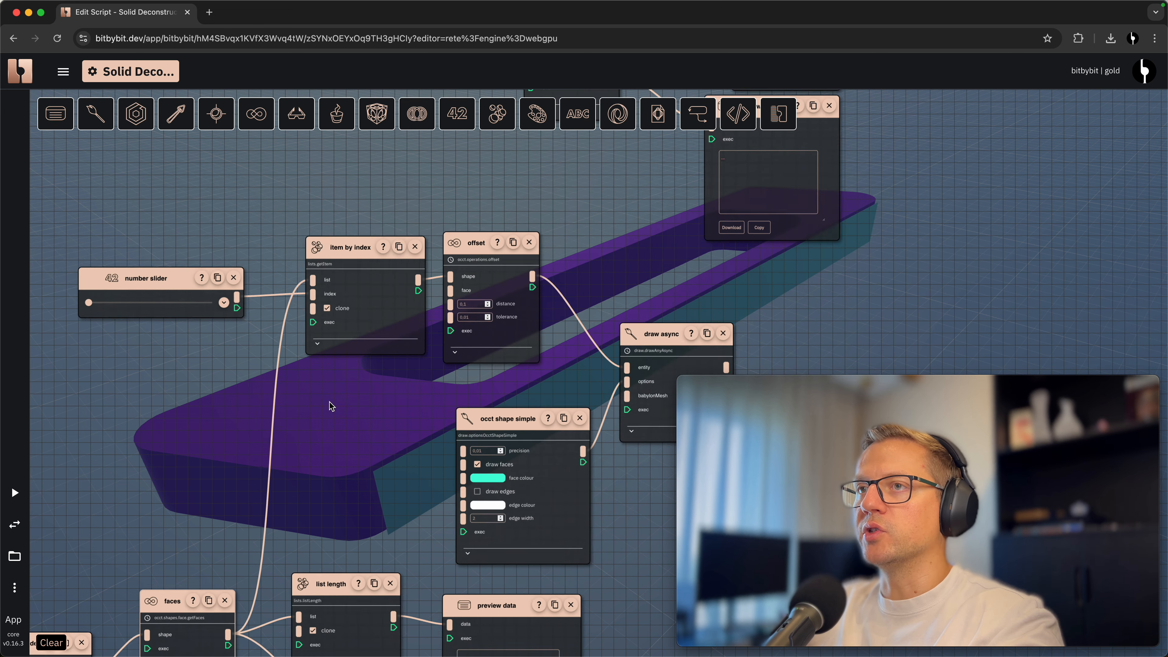
{"action": "scroll", "coordinate": [270, 258], "scroll_direction": "up", "scroll_amount": 2}
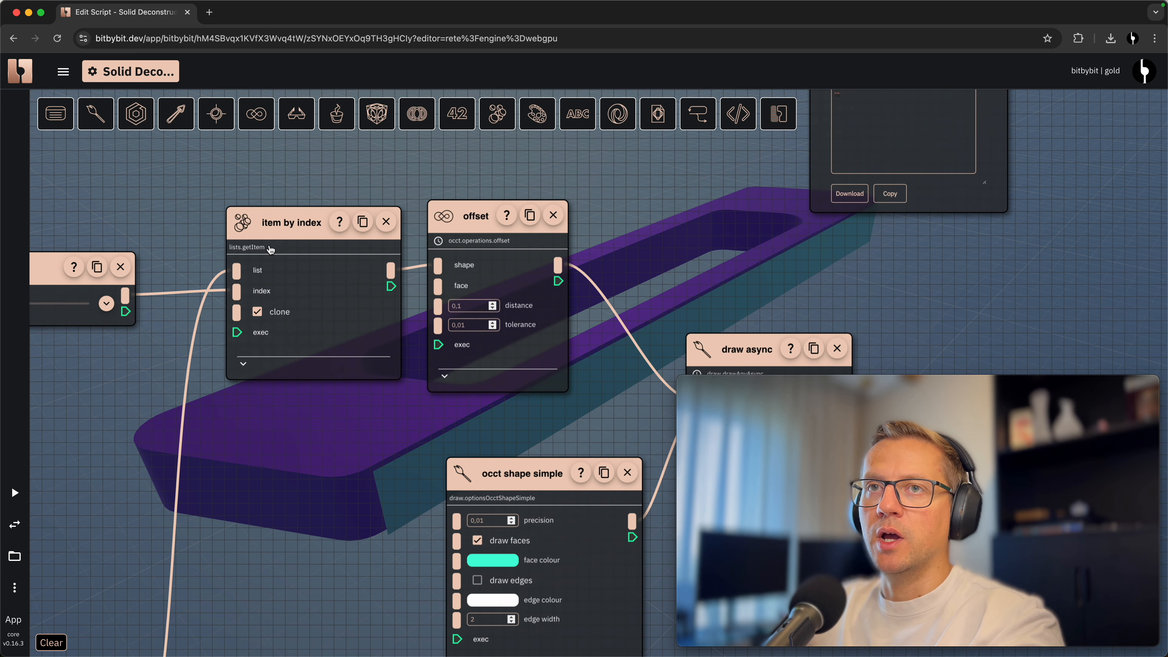
{"action": "scroll", "coordinate": [249, 253], "scroll_direction": "up", "scroll_amount": 2}
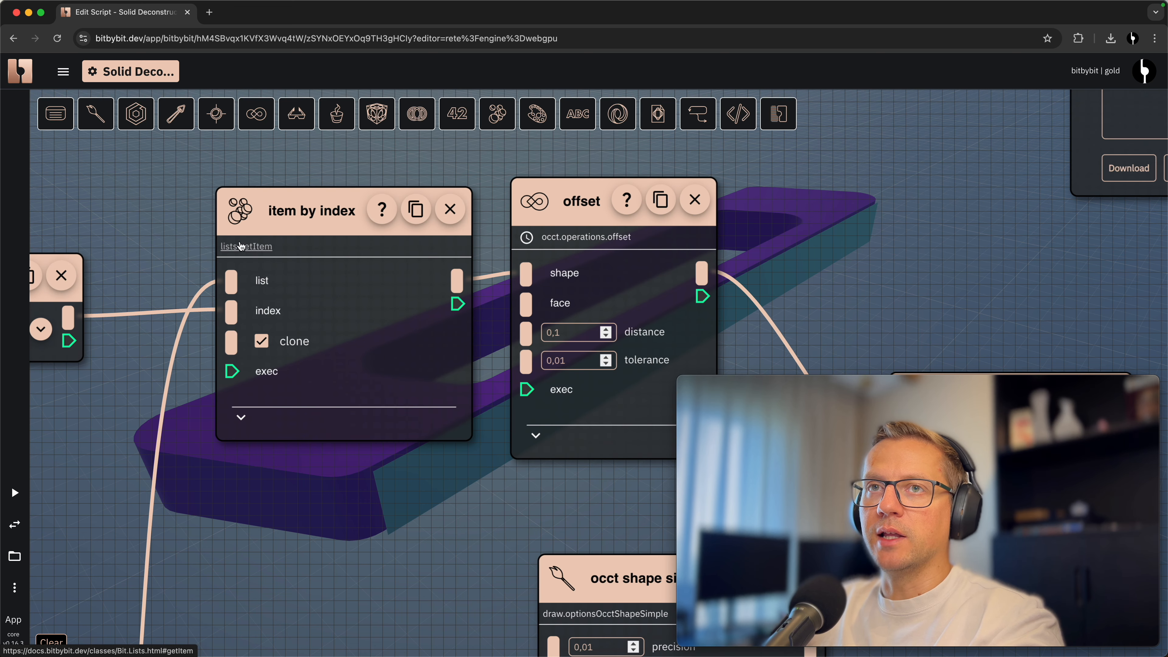
{"action": "scroll", "coordinate": [261, 255], "scroll_direction": "down", "scroll_amount": 4}
{"action": "left_click_drag", "start_coordinate": [186, 249], "coordinate": [423, 245]}
{"action": "mouse_move", "coordinate": [165, 302]}
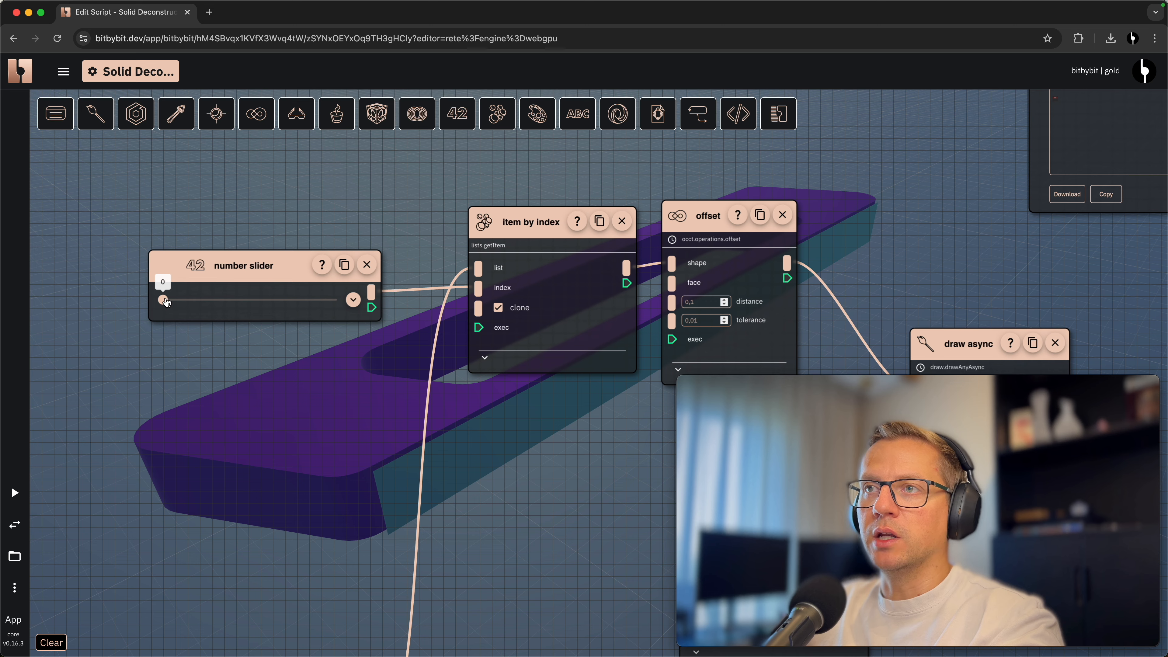
Examine the offset node and the draw async node with its teal display options
{"action": "left_click_drag", "start_coordinate": [513, 426], "coordinate": [183, 377]}
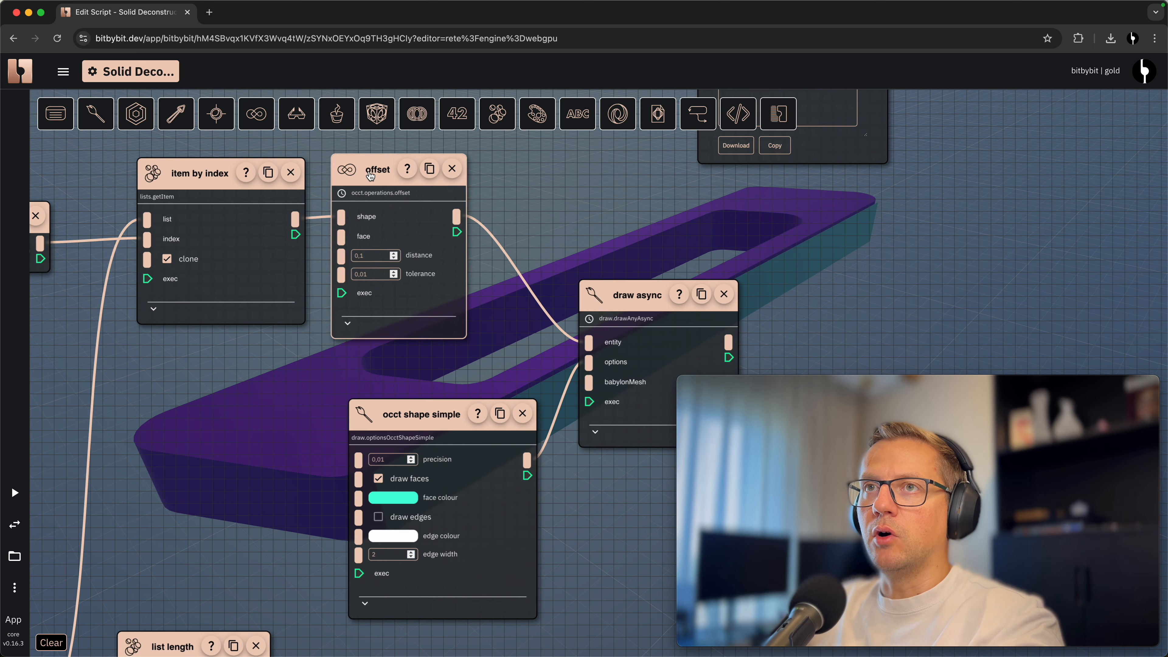
{"action": "left_click_drag", "start_coordinate": [371, 176], "coordinate": [371, 179]}
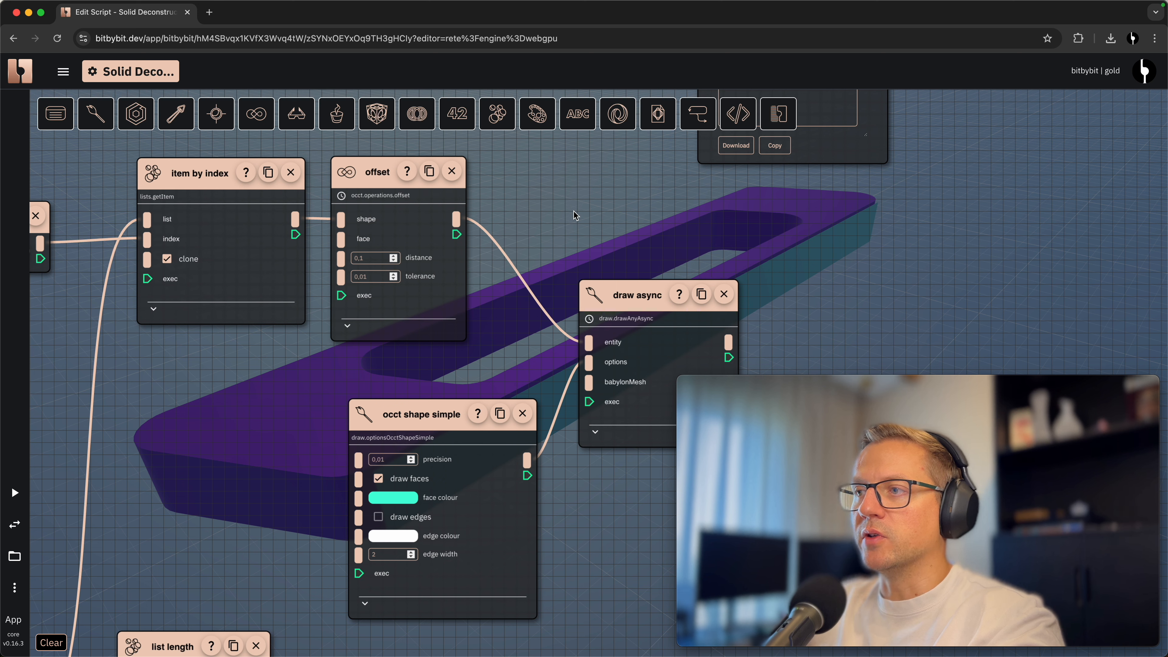
{"action": "left_click_drag", "start_coordinate": [573, 234], "coordinate": [574, 220]}
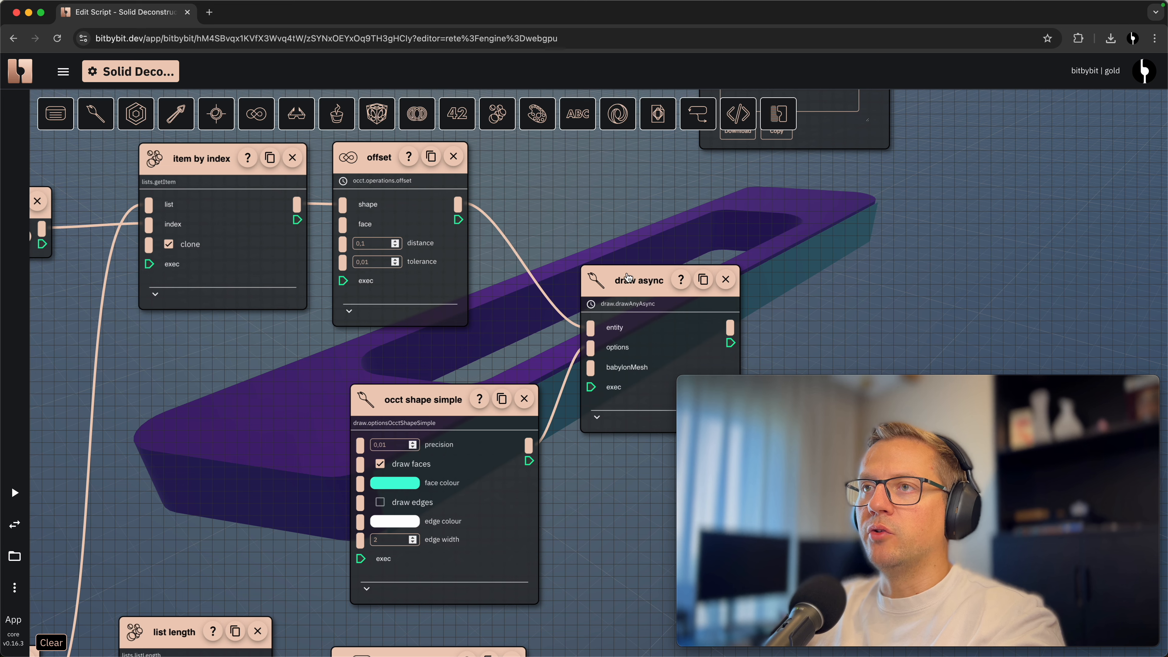
Display only the 3D scene and inspect the teal offset face beside the solid's long outer side up close
{"action": "left_click", "coordinate": [14, 525]}
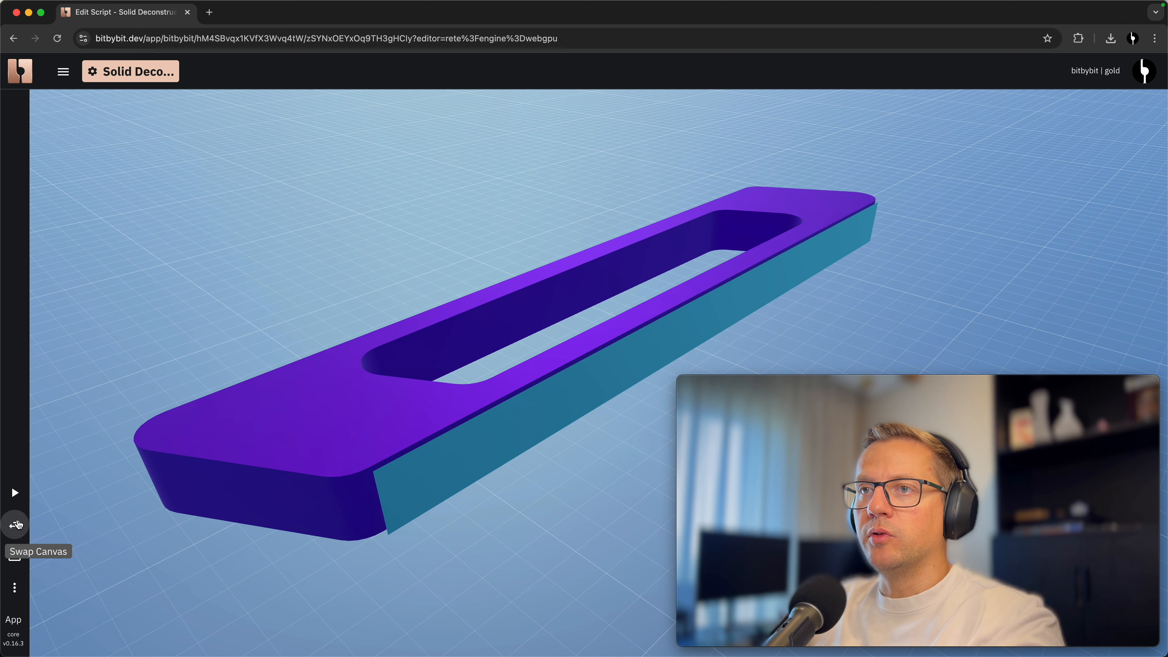
{"action": "mouse_move", "coordinate": [453, 517]}
{"action": "left_mouse_down"}
{"action": "mouse_move", "coordinate": [473, 502]}
{"action": "mouse_move", "coordinate": [473, 520]}
{"action": "left_mouse_up"}
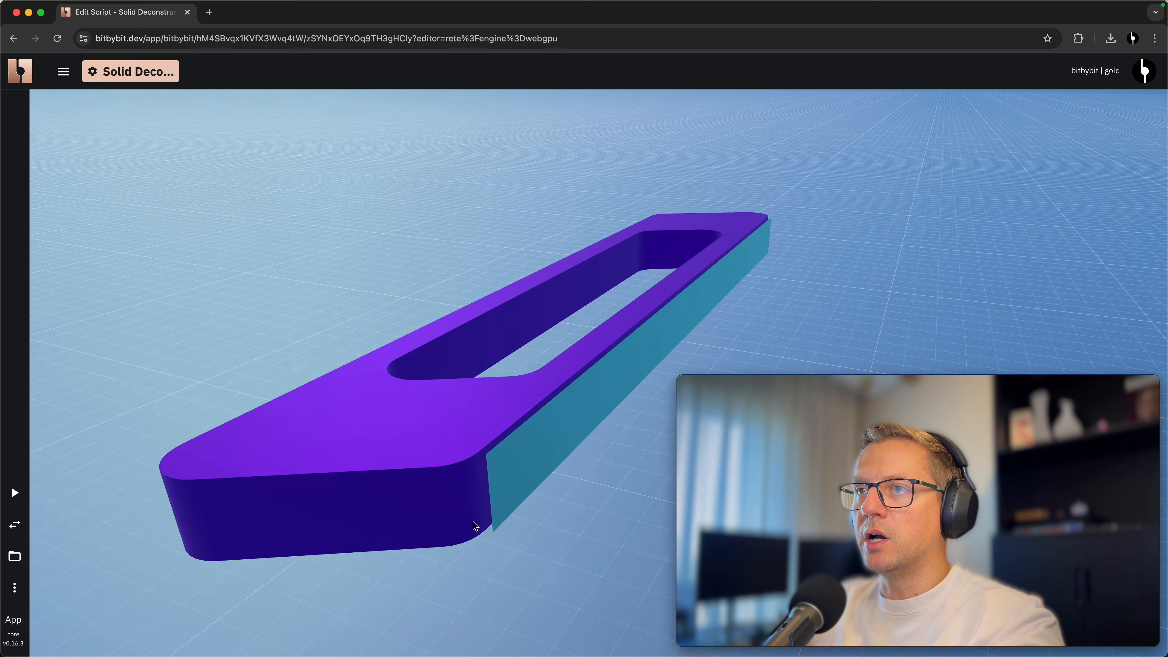
{"action": "scroll", "coordinate": [488, 507], "scroll_direction": "up", "scroll_amount": 5}
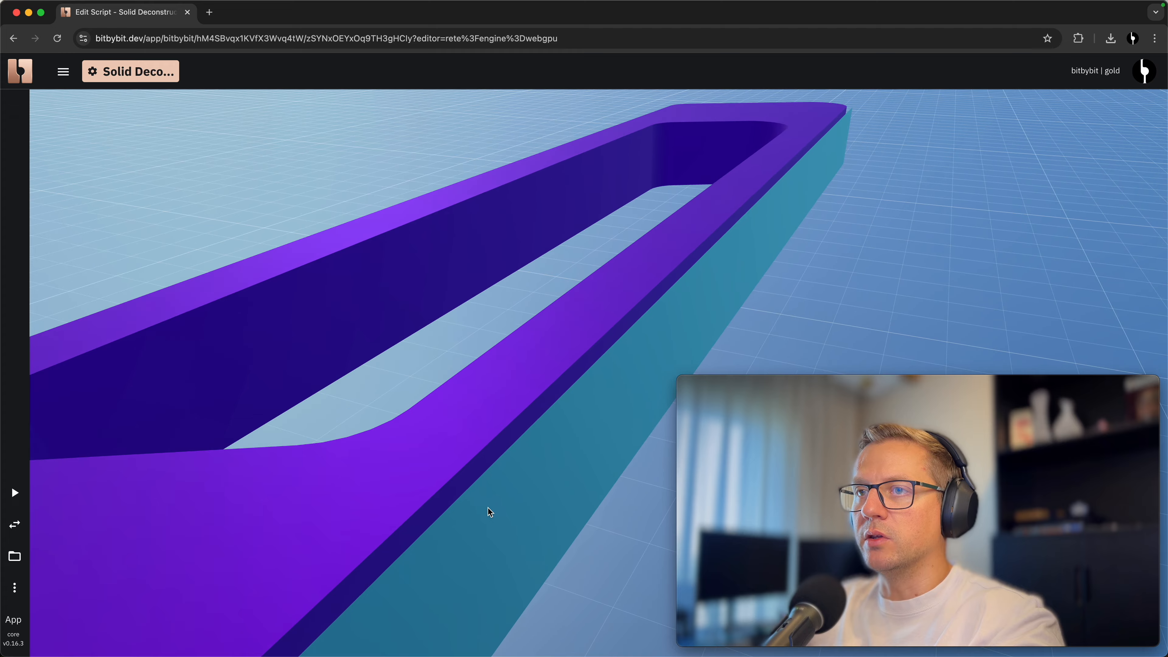
{"action": "scroll", "coordinate": [488, 507], "scroll_direction": "down", "scroll_amount": 4}
{"action": "right_click_drag", "start_coordinate": [488, 511], "coordinate": [569, 419]}
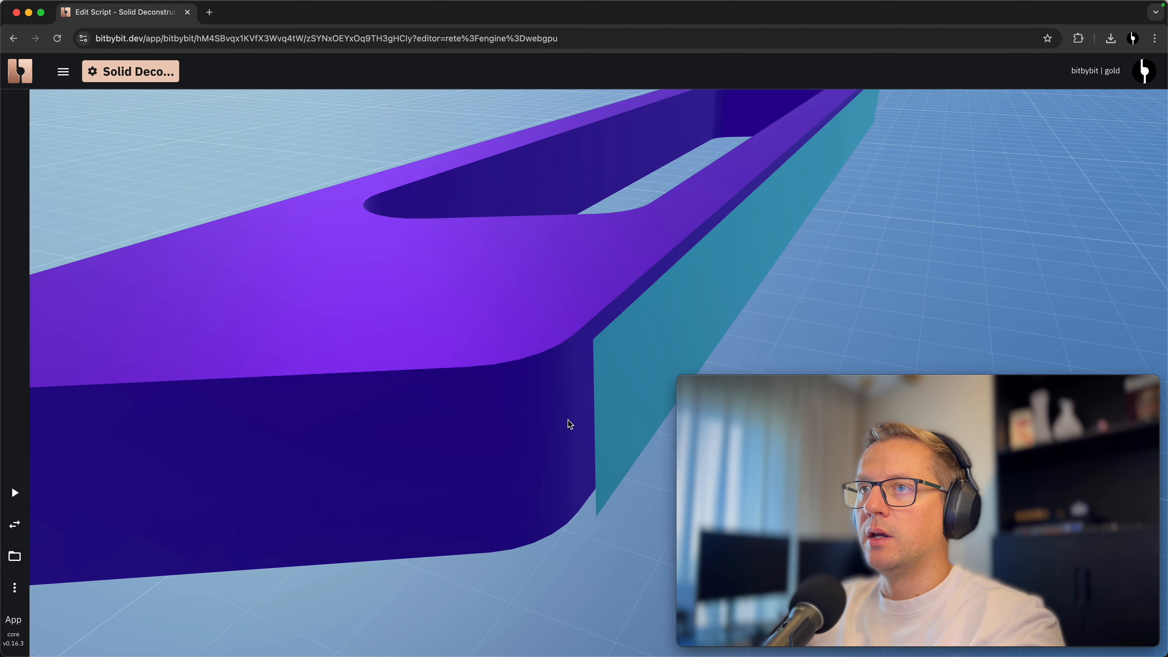
Return to the node editor and raise the number slider that sets the face index to 13 and on to 17
{"action": "scroll", "coordinate": [637, 317], "scroll_direction": "down", "scroll_amount": 10}
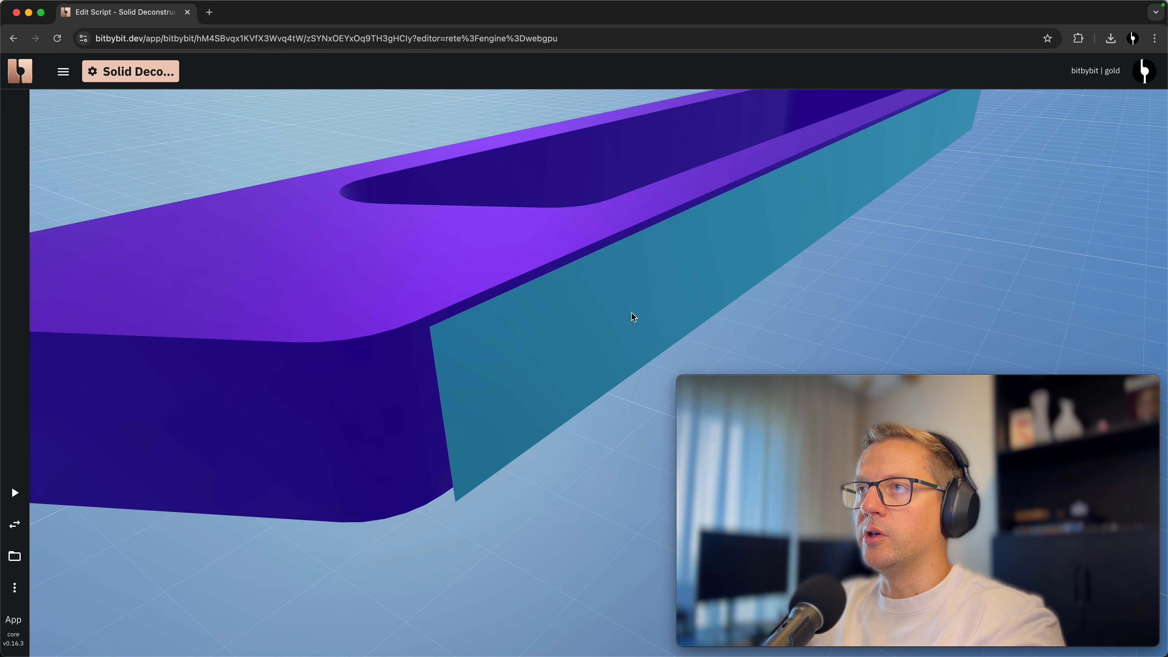
{"action": "scroll", "coordinate": [552, 343], "scroll_direction": "up", "scroll_amount": 5}
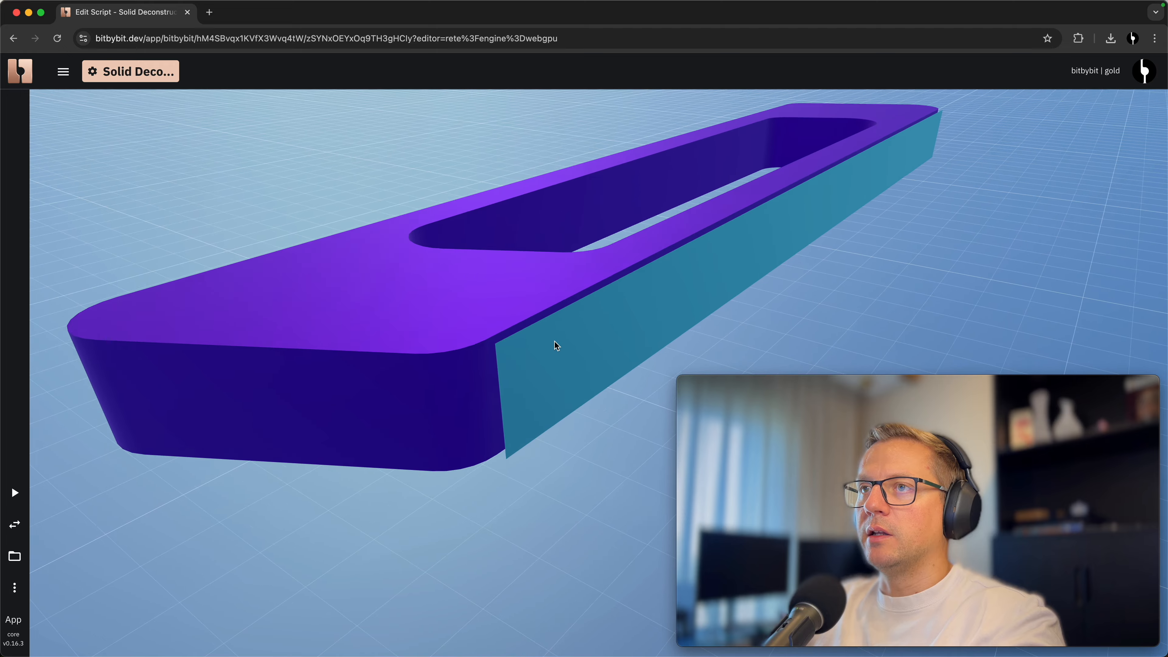
{"action": "scroll", "coordinate": [580, 356], "scroll_direction": "down", "scroll_amount": 3}
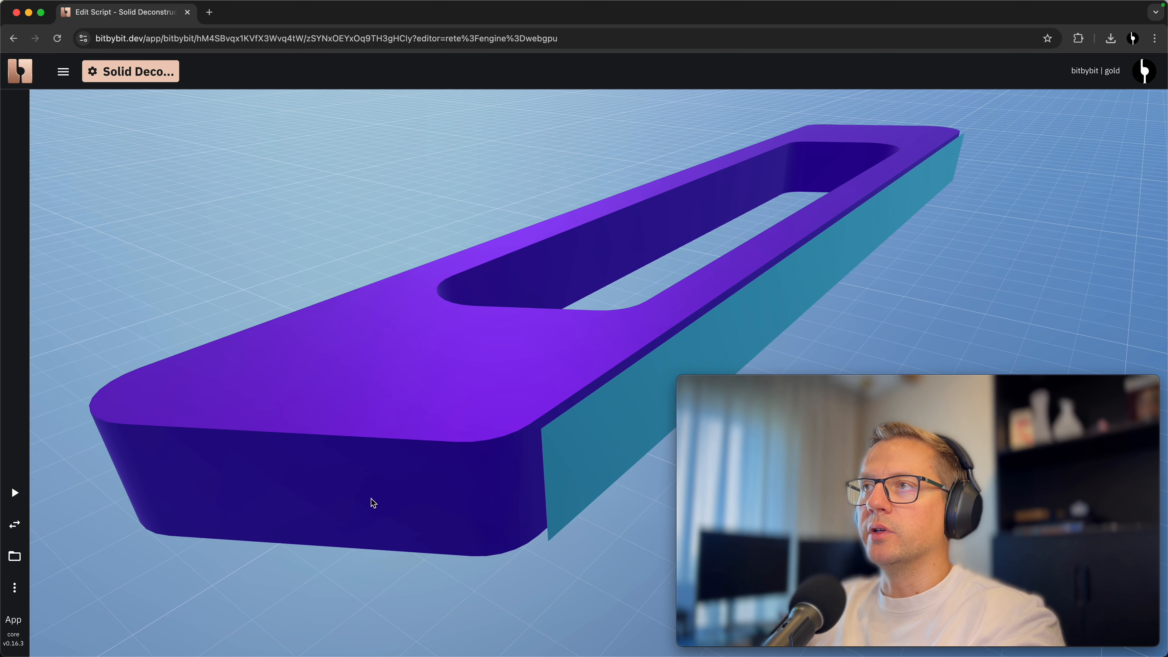
{"action": "left_click", "coordinate": [13, 524]}
{"action": "left_click", "coordinate": [381, 504]}
{"action": "left_click_drag", "start_coordinate": [205, 421], "coordinate": [500, 497]}
{"action": "scroll", "coordinate": [500, 498], "scroll_direction": "down", "scroll_amount": 3}
{"action": "scroll", "coordinate": [249, 405], "scroll_direction": "up", "scroll_amount": 4}
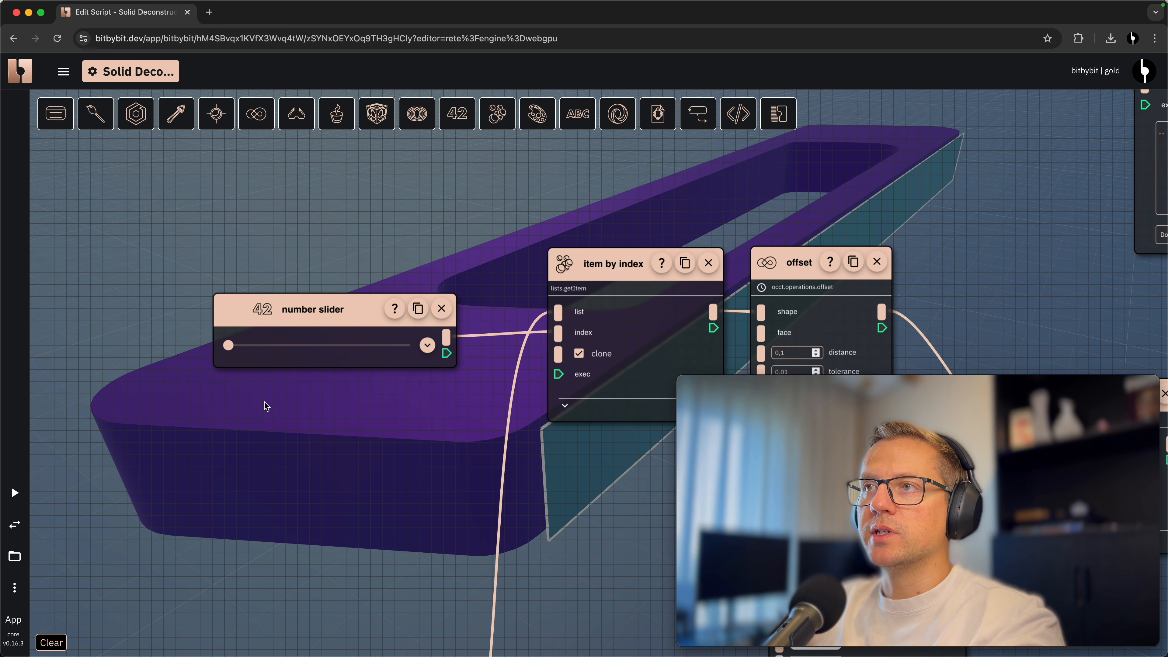
{"action": "left_click_drag", "start_coordinate": [267, 406], "coordinate": [263, 460]}
{"action": "left_click_drag", "start_coordinate": [228, 399], "coordinate": [370, 398]}
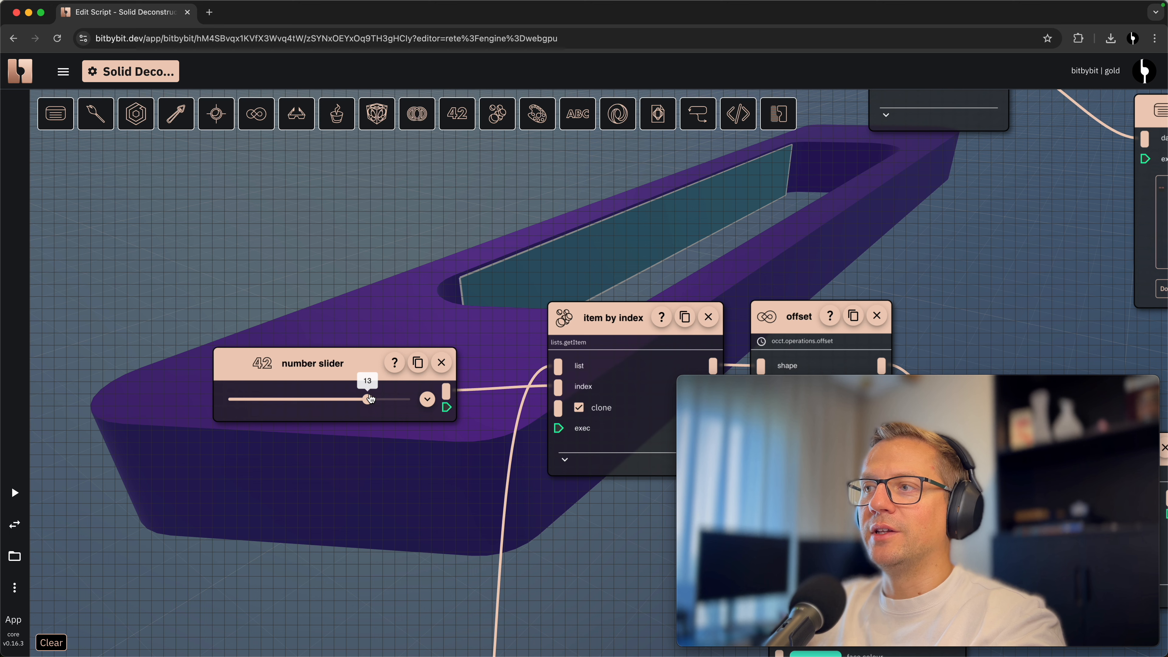
{"action": "left_click_drag", "start_coordinate": [371, 399], "coordinate": [407, 403]}
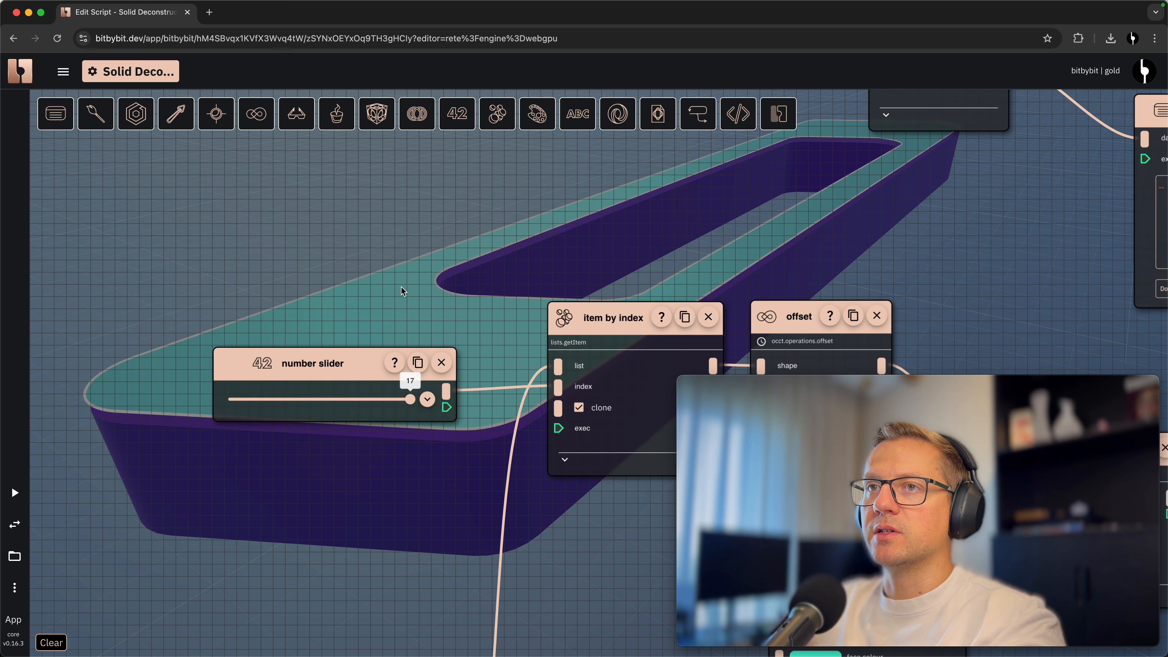
Display only the 3D scene to inspect the offset face above the solid's top, and bring the node editor back
{"action": "left_click_drag", "start_coordinate": [397, 287], "coordinate": [322, 291]}
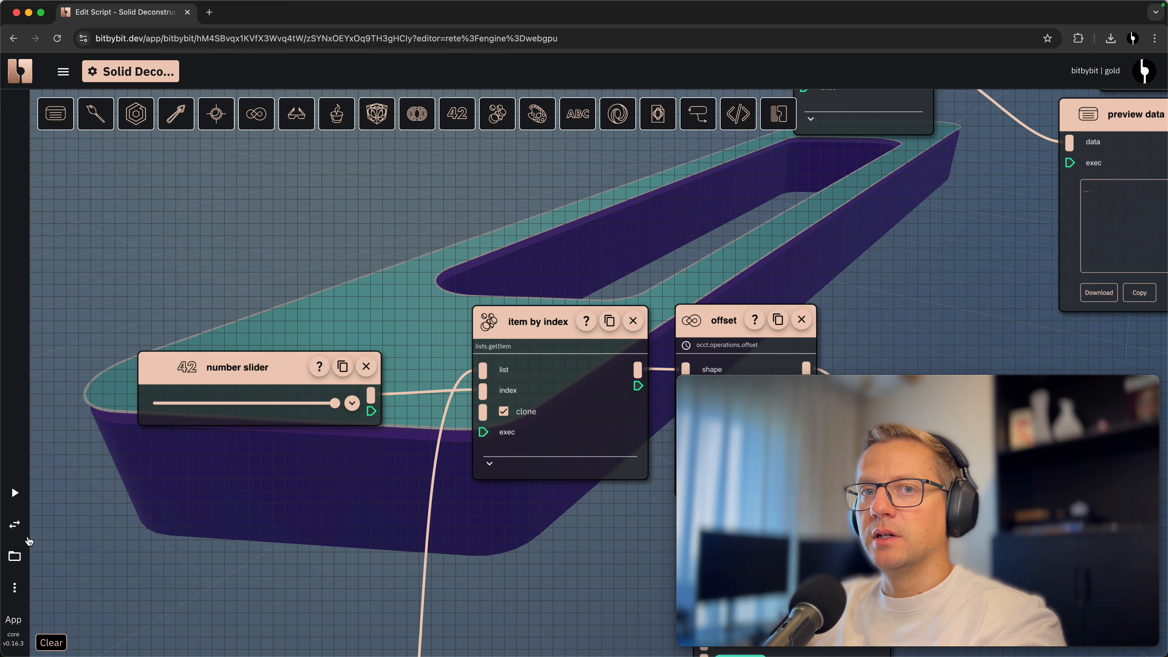
{"action": "left_click", "coordinate": [22, 526]}
{"action": "mouse_move", "coordinate": [457, 453]}
{"action": "left_mouse_down"}
{"action": "mouse_move", "coordinate": [449, 474]}
{"action": "mouse_move", "coordinate": [454, 454]}
{"action": "left_mouse_up"}
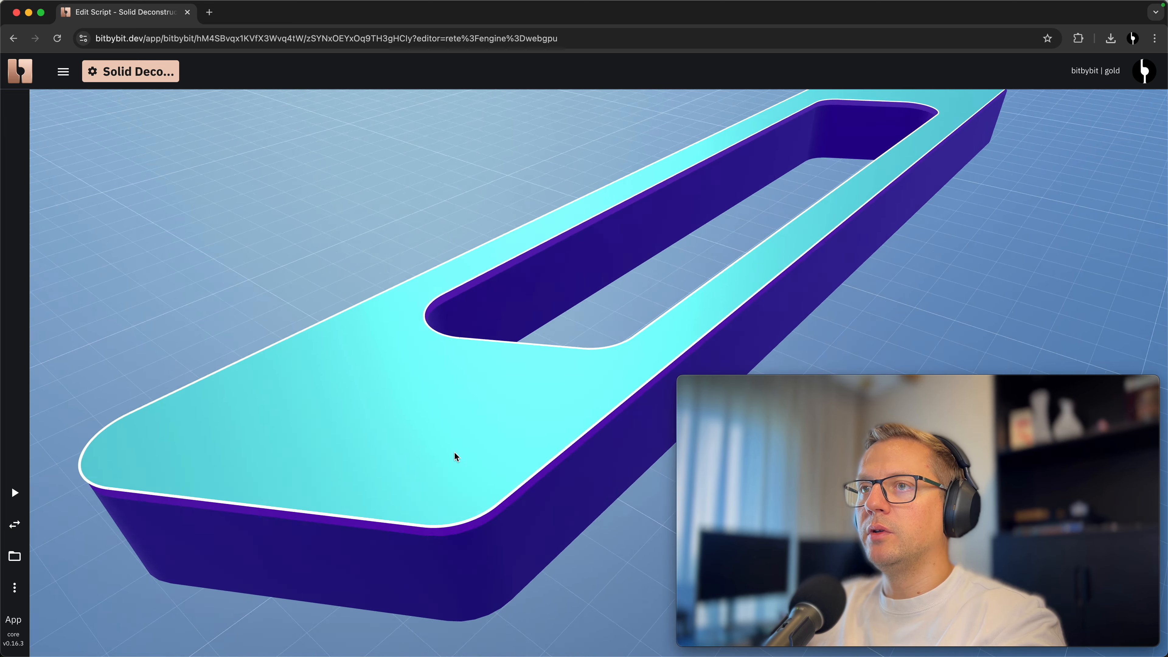
{"action": "left_click", "coordinate": [14, 529]}
{"action": "scroll", "coordinate": [302, 370], "scroll_direction": "down", "scroll_amount": 3}
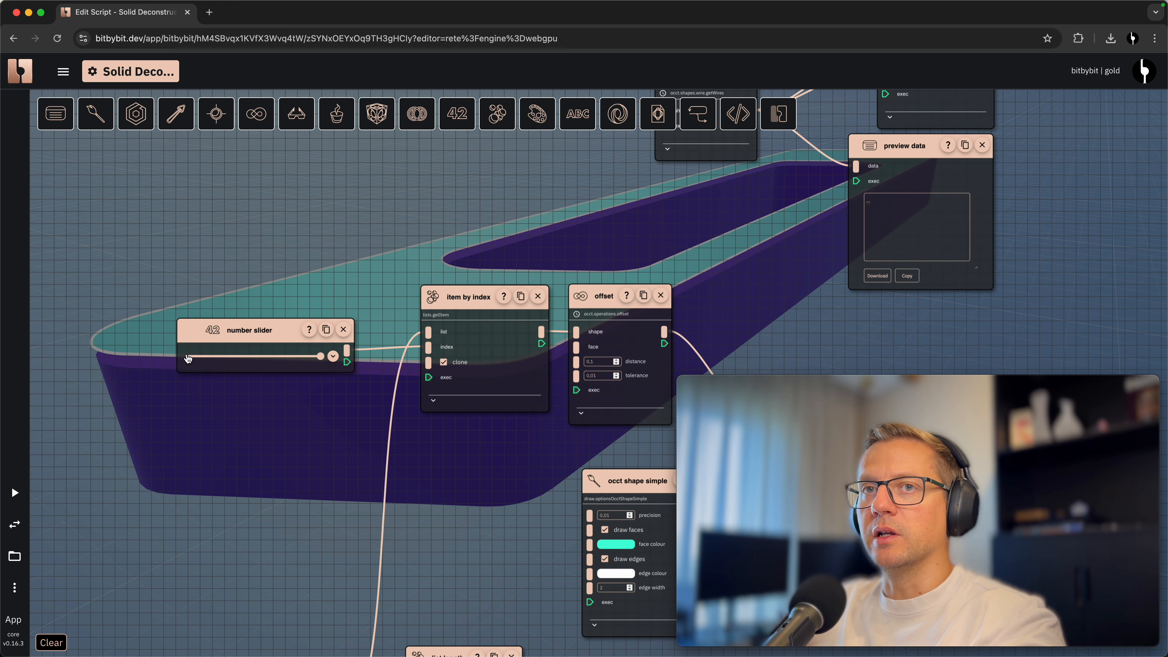
Set the face index slider to 16 and inspect the offset face from below the solid in the unobstructed 3D scene
{"action": "scroll", "coordinate": [321, 358], "scroll_direction": "up", "scroll_amount": 3}
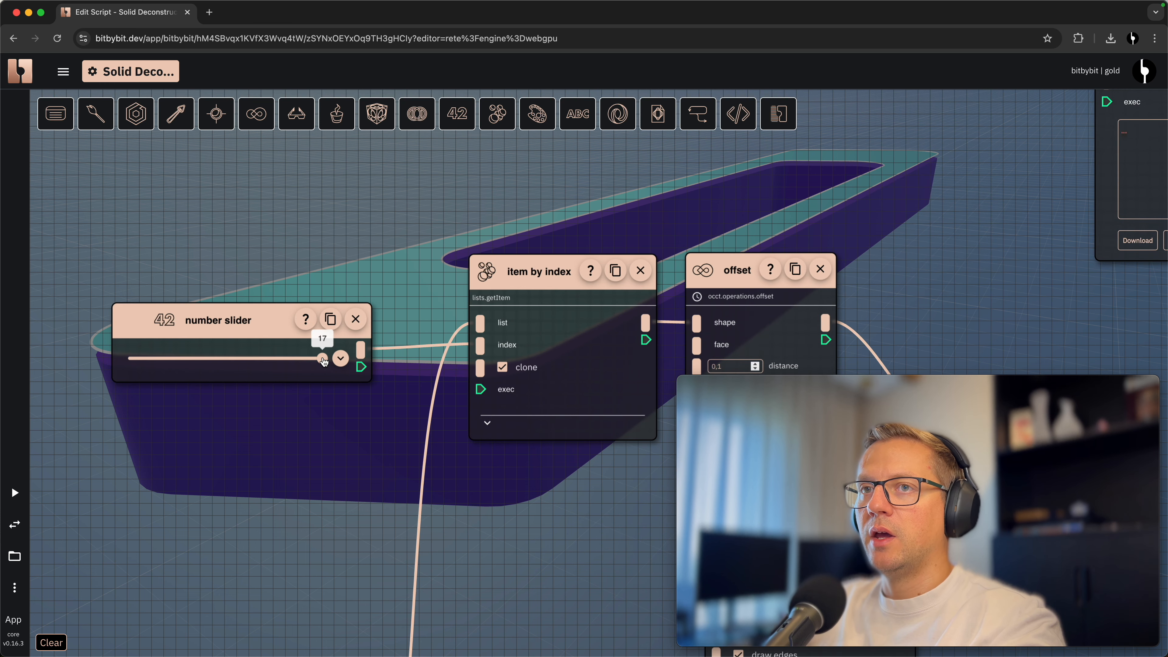
{"action": "left_click_drag", "start_coordinate": [321, 359], "coordinate": [311, 358]}
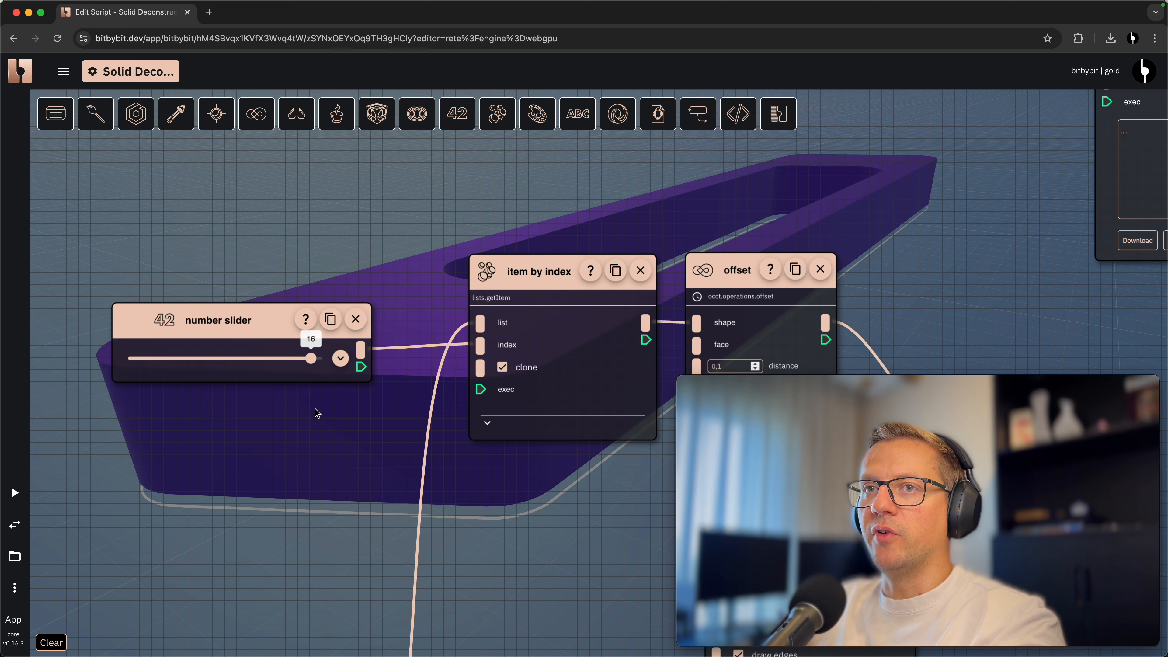
{"action": "left_click", "coordinate": [15, 525]}
{"action": "left_click_drag", "start_coordinate": [330, 549], "coordinate": [342, 508]}
{"action": "left_click_drag", "start_coordinate": [356, 499], "coordinate": [453, 450]}
{"action": "left_click", "coordinate": [14, 525]}
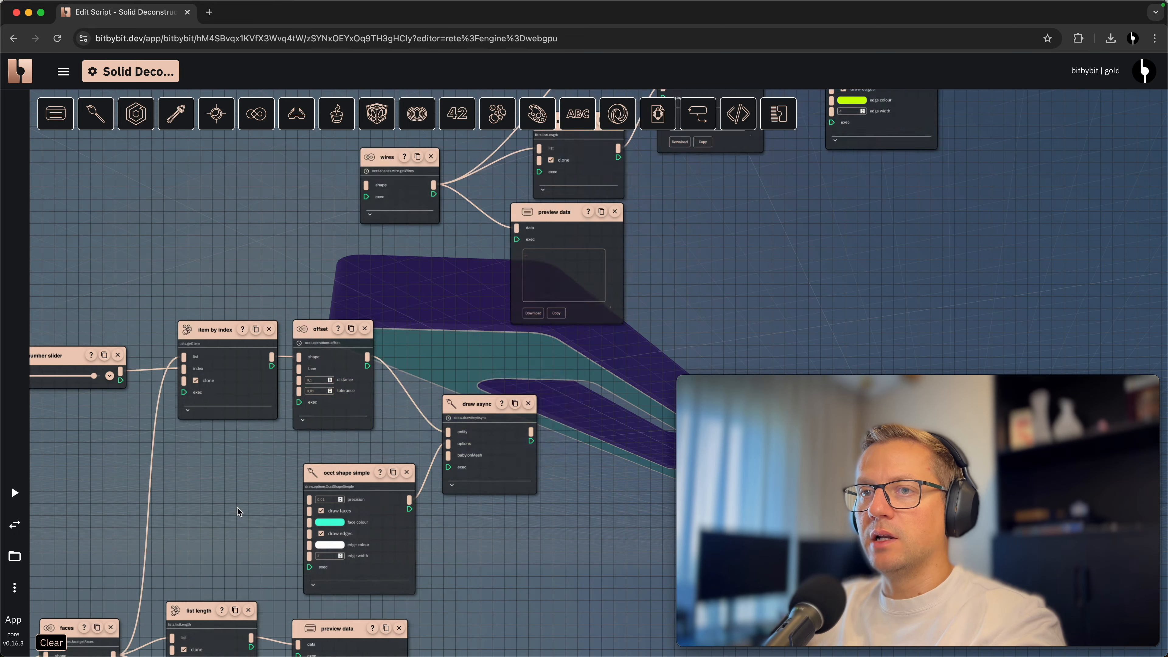
Turn off edge drawing in the occt shape simple options of the teal offset face
{"action": "left_click_drag", "start_coordinate": [234, 515], "coordinate": [279, 475]}
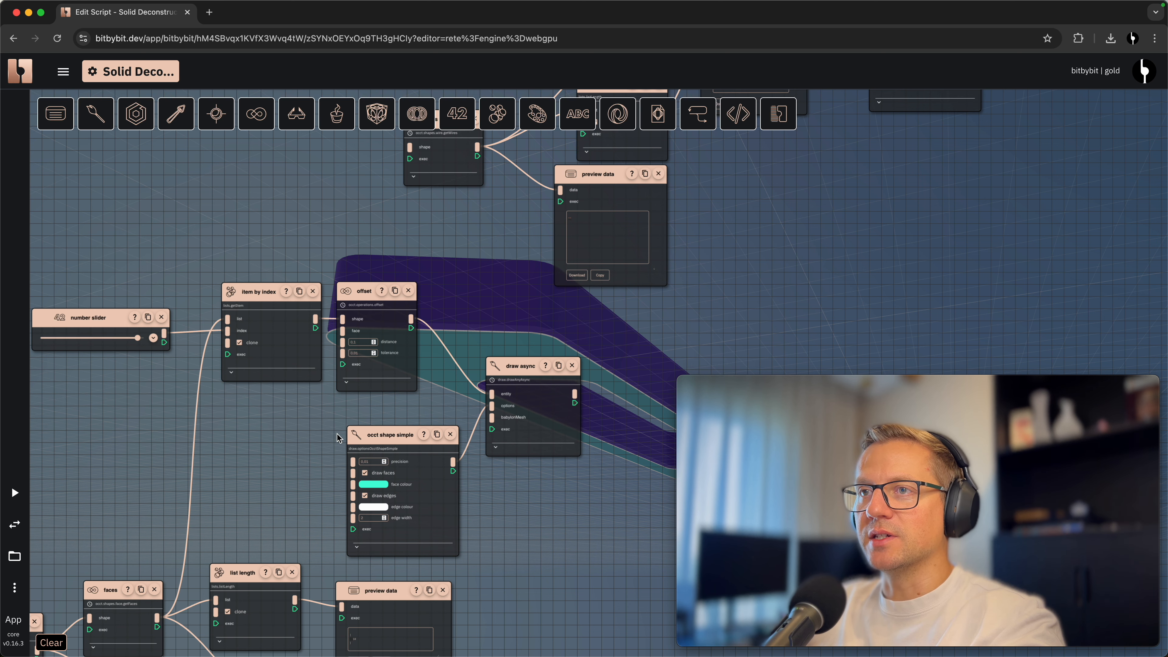
{"action": "scroll", "coordinate": [346, 442], "scroll_direction": "up", "scroll_amount": 3}
{"action": "left_click", "coordinate": [371, 513]}
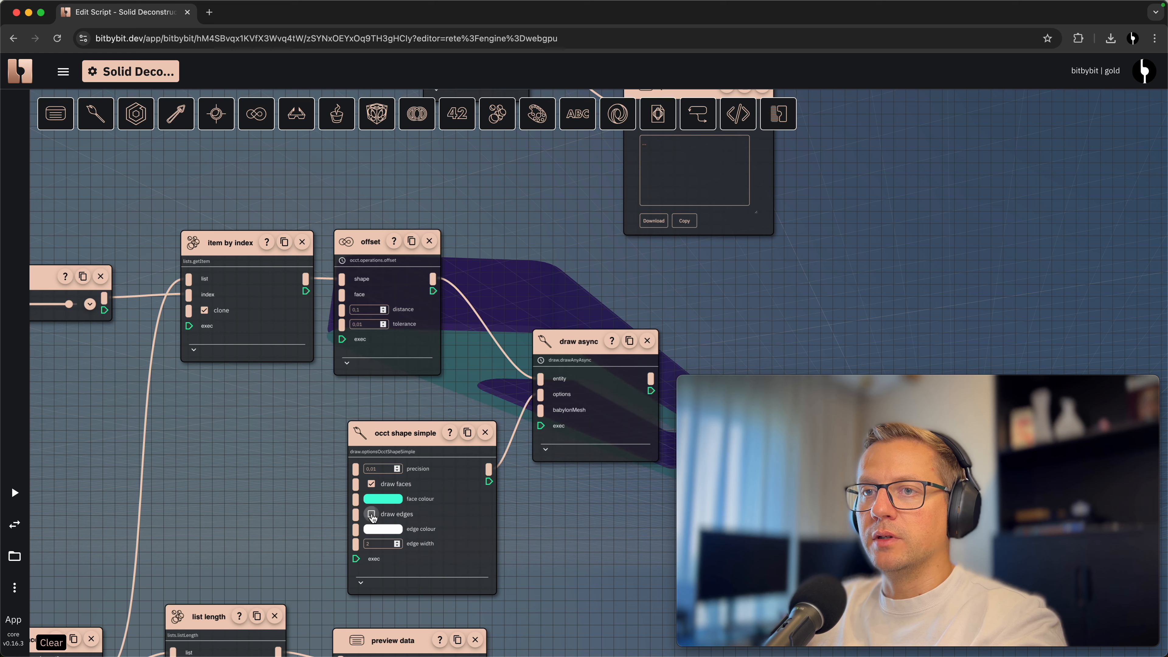
Set the face index slider to 17 and inspect the edgeless offset top face in the 3D scene alone
{"action": "mouse_move", "coordinate": [170, 414]}
{"action": "left_mouse_down"}
{"action": "mouse_move", "coordinate": [302, 470]}
{"action": "mouse_move", "coordinate": [208, 433]}
{"action": "mouse_move", "coordinate": [223, 443]}
{"action": "left_mouse_up"}
{"action": "left_click_drag", "start_coordinate": [226, 378], "coordinate": [242, 378]}
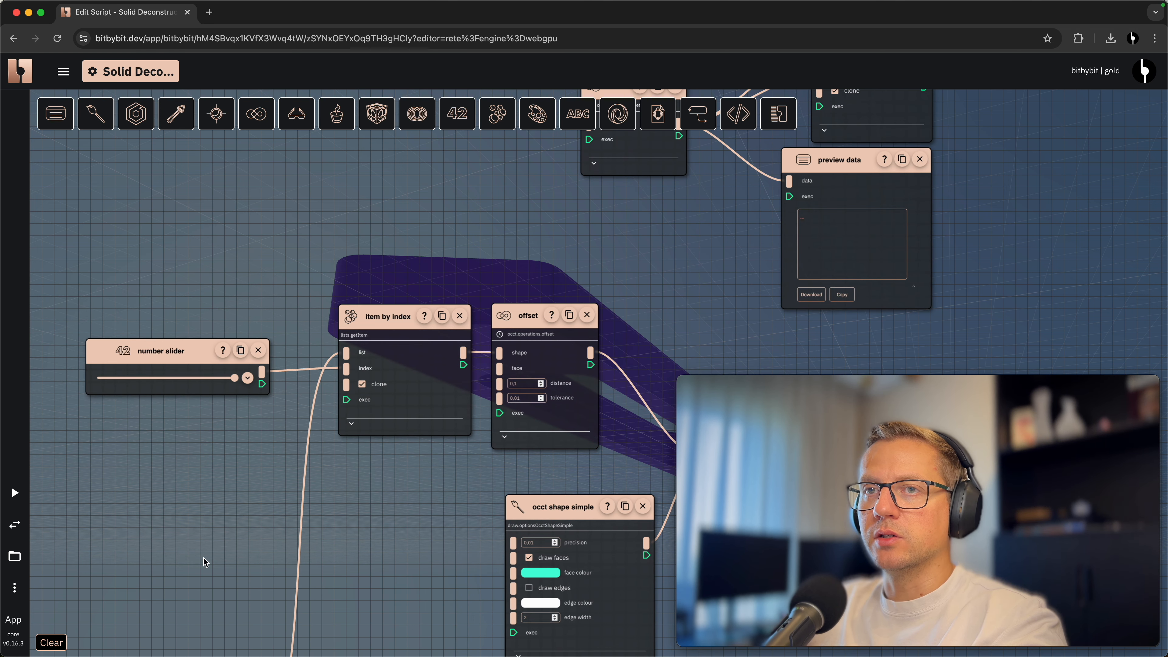
{"action": "left_click", "coordinate": [23, 527]}
{"action": "left_click_drag", "start_coordinate": [394, 425], "coordinate": [388, 466]}
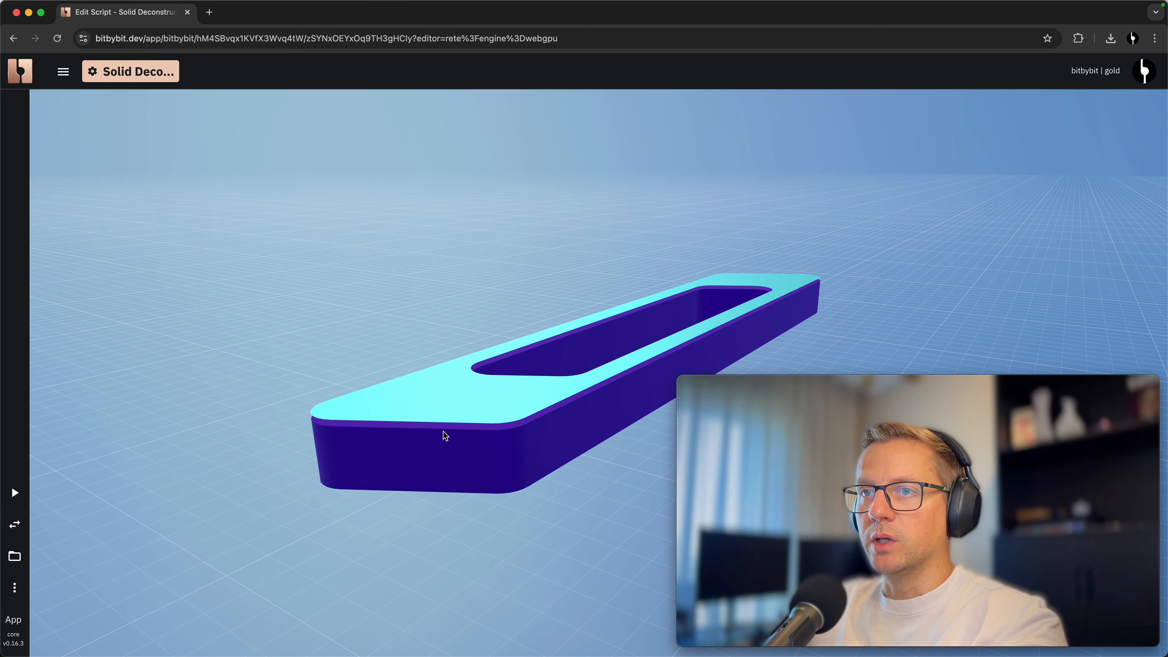
{"action": "scroll", "coordinate": [443, 435], "scroll_direction": "up", "scroll_amount": 5}
{"action": "left_click", "coordinate": [14, 525]}
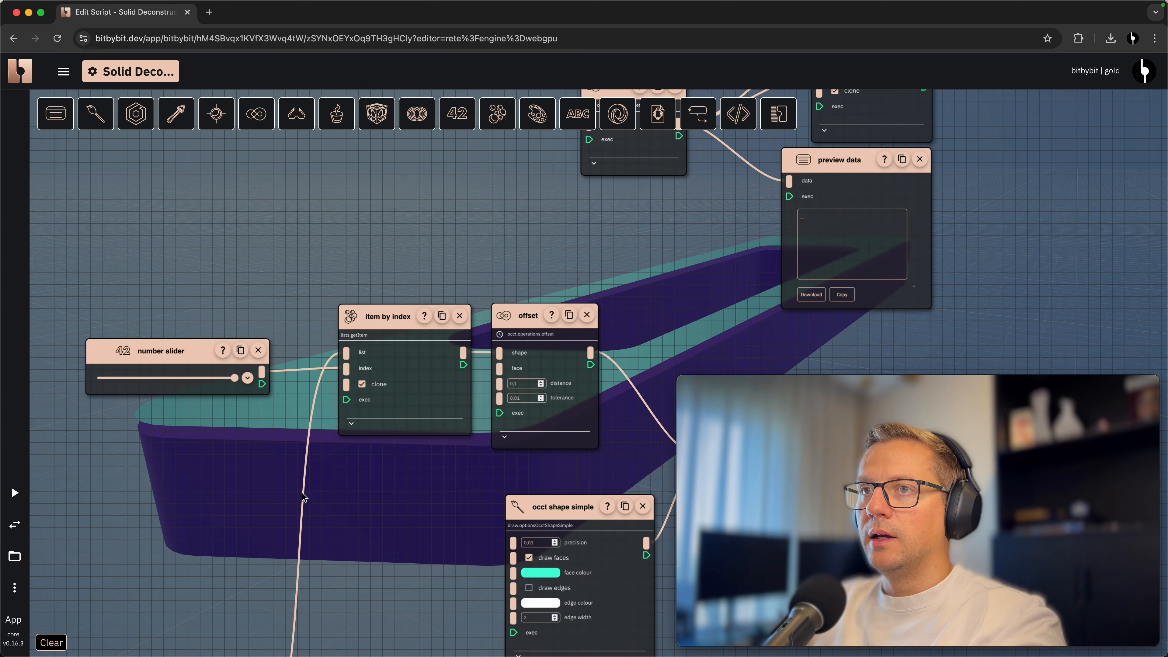
Connect the offset node's result to the shape input of the wires node
{"action": "scroll", "coordinate": [307, 497], "scroll_direction": "down", "scroll_amount": 3}
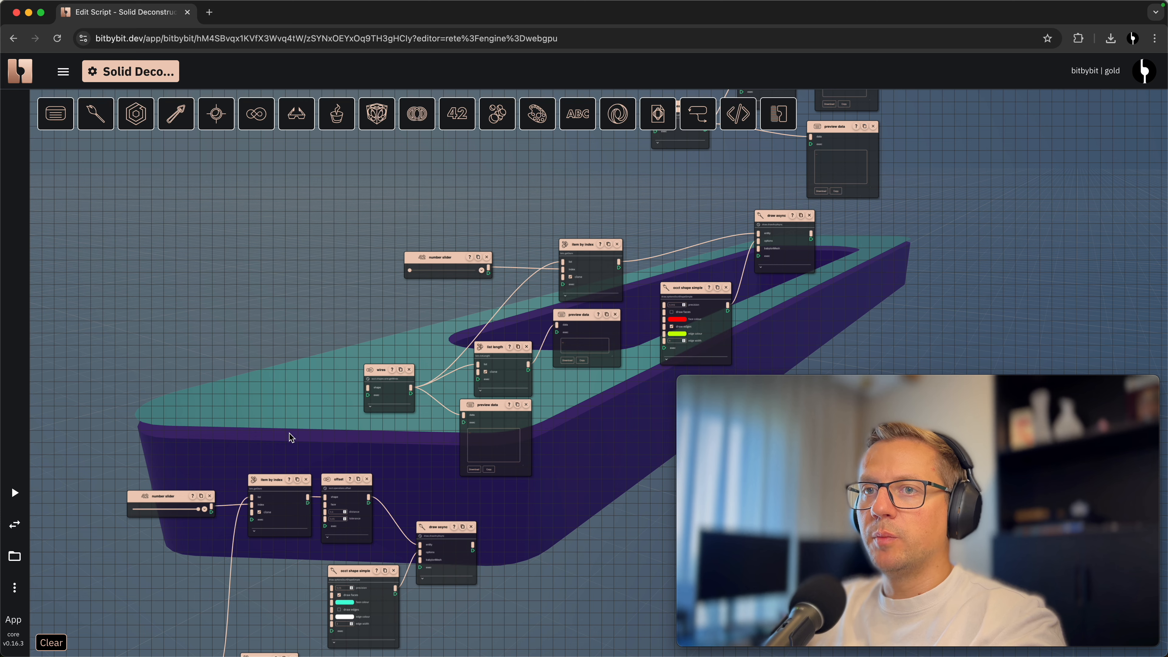
{"action": "scroll", "coordinate": [292, 437], "scroll_direction": "up", "scroll_amount": 5}
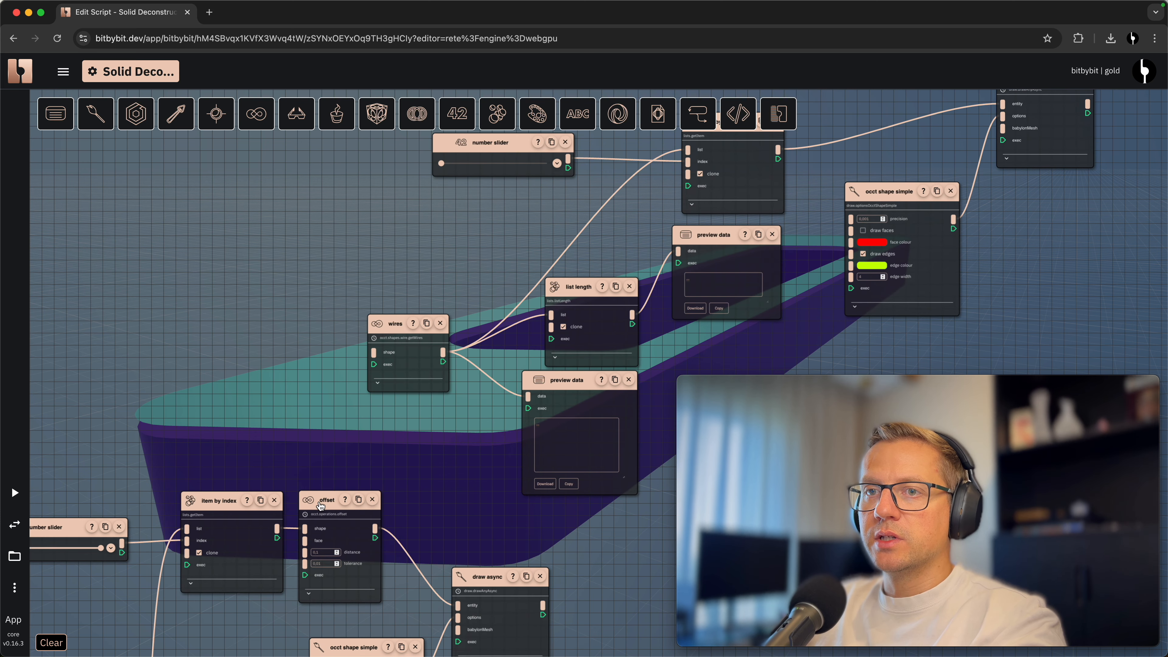
{"action": "left_click", "coordinate": [323, 506]}
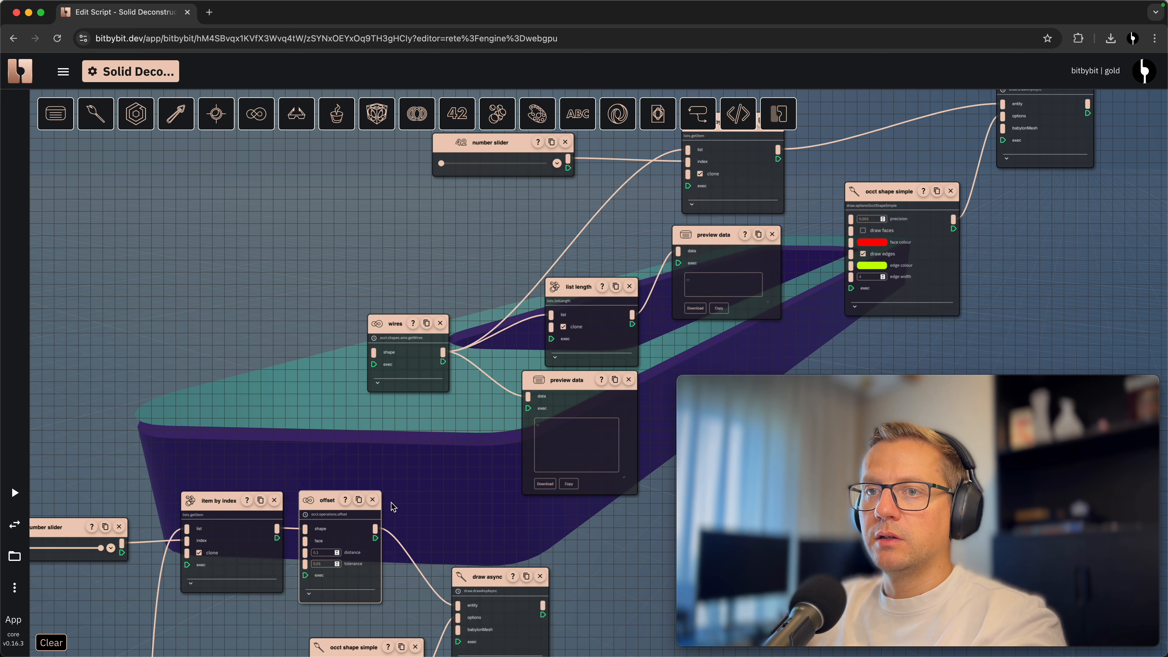
{"action": "left_click_drag", "start_coordinate": [376, 531], "coordinate": [375, 356]}
{"action": "scroll", "coordinate": [372, 352], "scroll_direction": "up", "scroll_amount": 1}
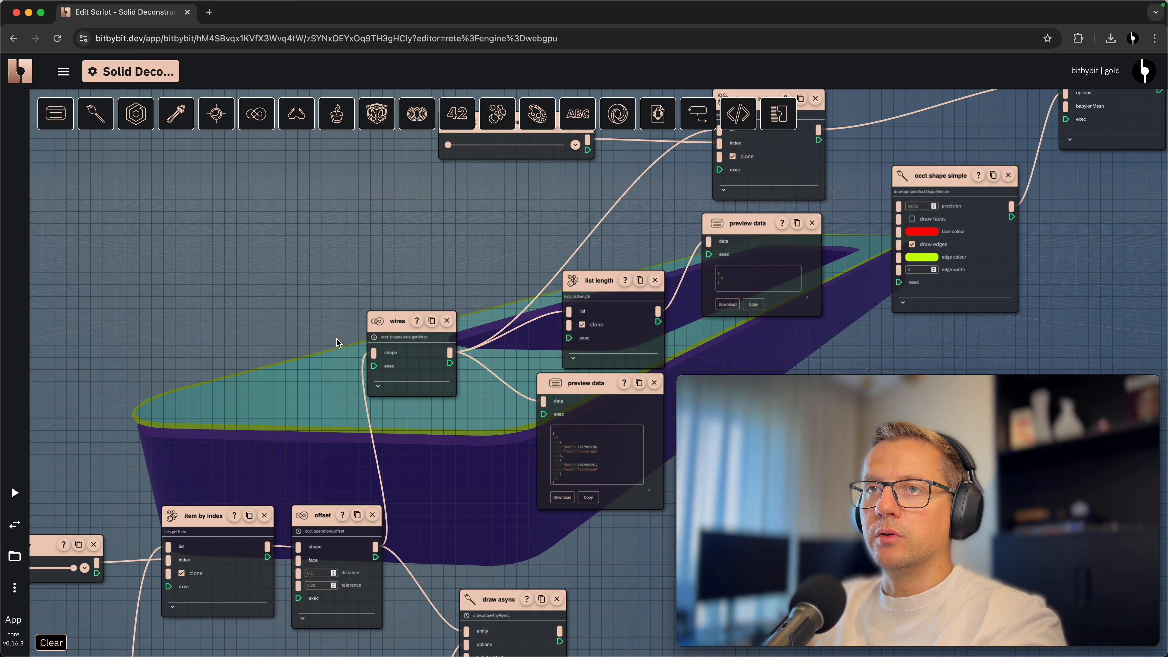
Move the wires node slightly closer to the list length and preview data nodes
{"action": "scroll", "coordinate": [341, 343], "scroll_direction": "up", "scroll_amount": 4}
{"action": "left_click_drag", "start_coordinate": [448, 315], "coordinate": [512, 305]}
{"action": "left_click_drag", "start_coordinate": [389, 374], "coordinate": [356, 271]}
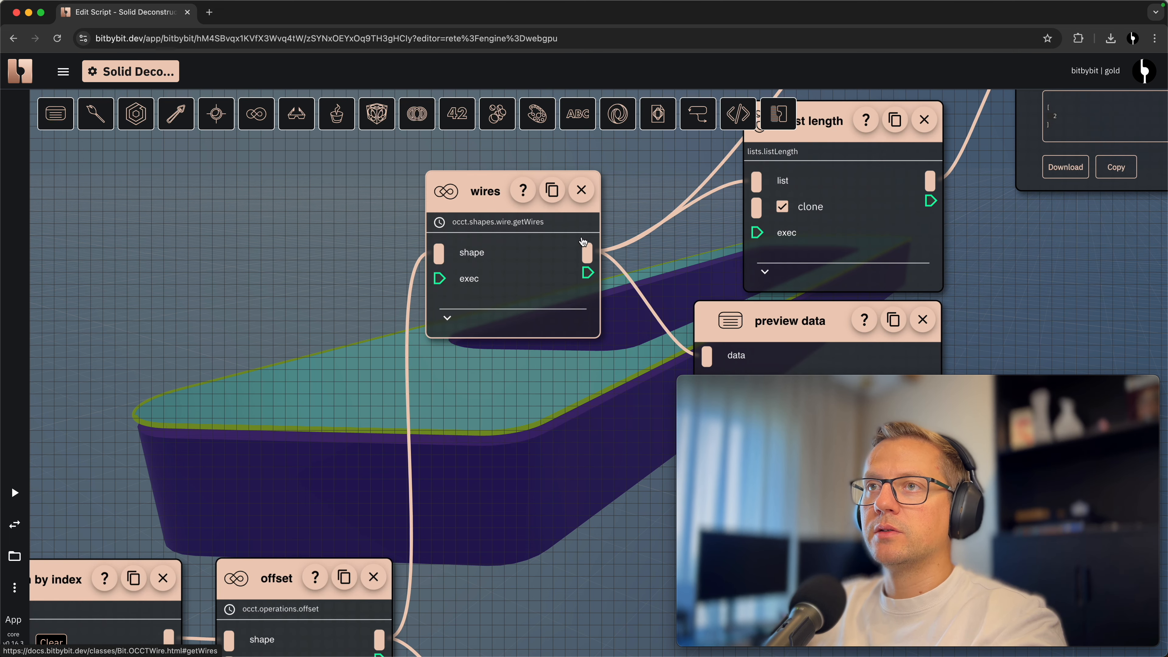
Examine how the offset face enters the wires node and how its output feeds item by index, list length and preview data
{"action": "scroll", "coordinate": [580, 240], "scroll_direction": "down", "scroll_amount": 2}
{"action": "left_click_drag", "start_coordinate": [671, 215], "coordinate": [606, 355]}
{"action": "left_click_drag", "start_coordinate": [579, 279], "coordinate": [547, 321]}
{"action": "scroll", "coordinate": [540, 282], "scroll_direction": "down", "scroll_amount": 2}
{"action": "left_click_drag", "start_coordinate": [539, 282], "coordinate": [431, 323]}
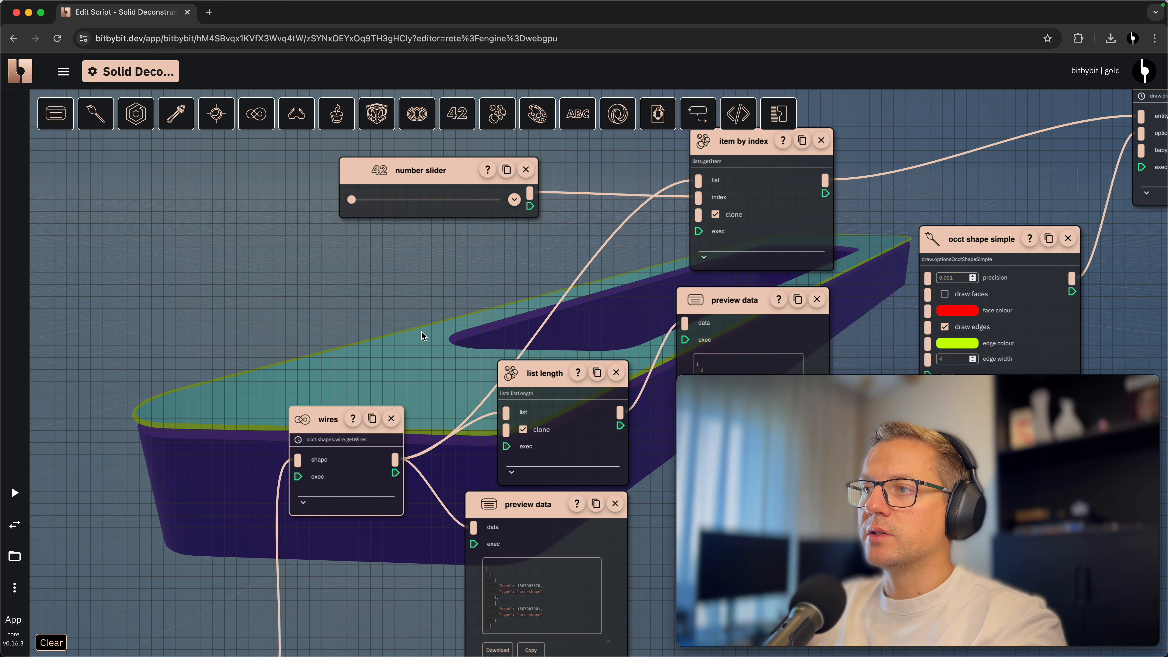
{"action": "scroll", "coordinate": [267, 427], "scroll_direction": "up", "scroll_amount": 2}
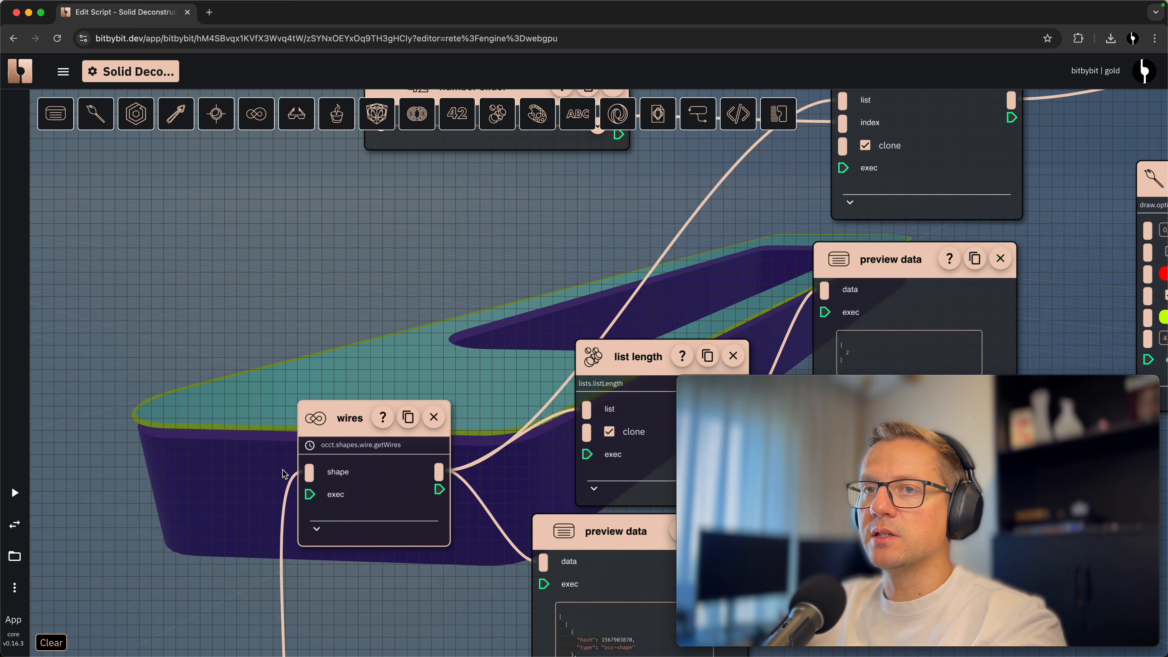
{"action": "scroll", "coordinate": [283, 473], "scroll_direction": "down", "scroll_amount": 2}
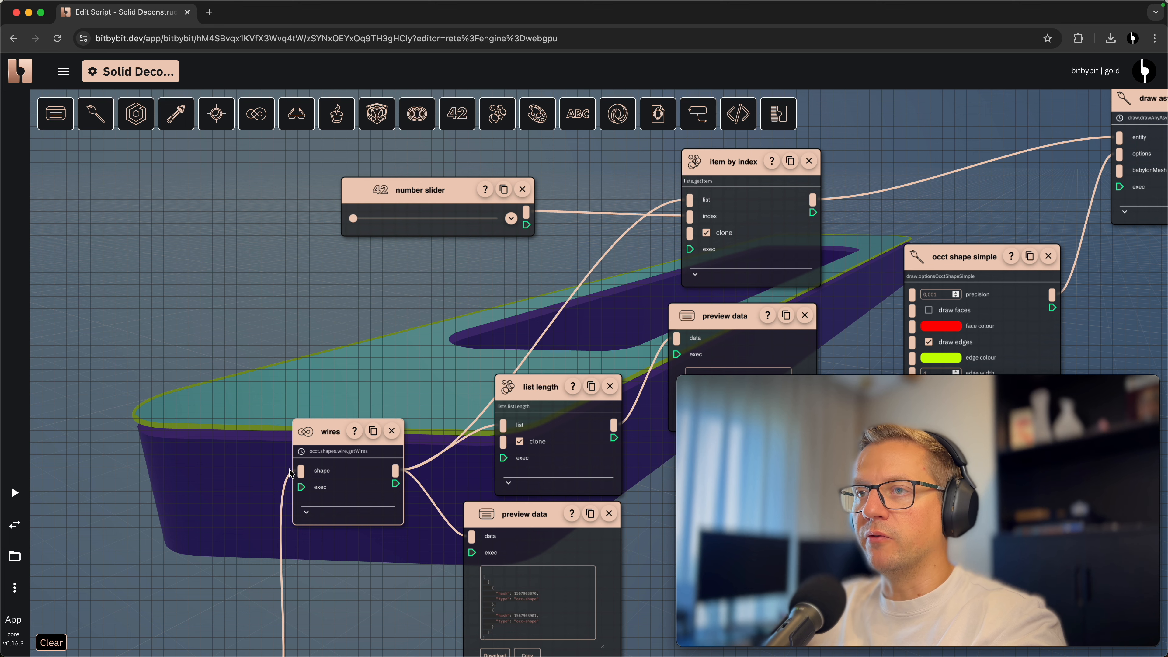
{"action": "left_click_drag", "start_coordinate": [409, 333], "coordinate": [338, 322]}
{"action": "left_click_drag", "start_coordinate": [340, 384], "coordinate": [336, 331]}
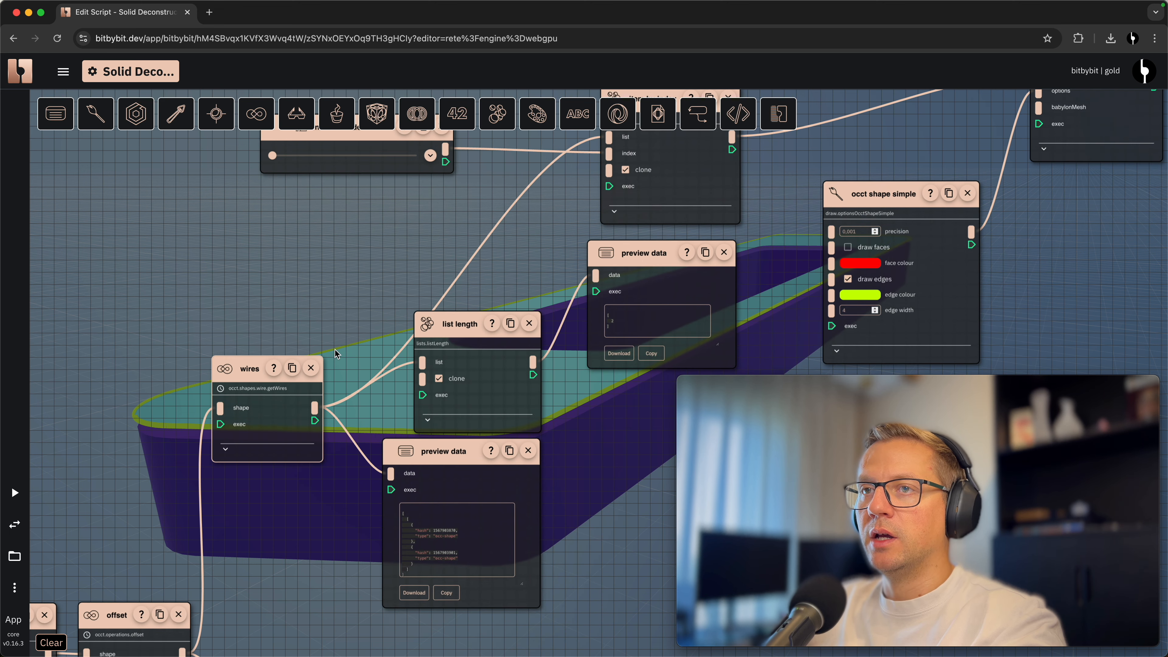
Read the wire count in the preview data node fed by list length, and place that node beside list length
{"action": "scroll", "coordinate": [617, 384], "scroll_direction": "up", "scroll_amount": 2}
{"action": "left_click_drag", "start_coordinate": [652, 223], "coordinate": [636, 198]}
{"action": "left_click", "coordinate": [504, 234]}
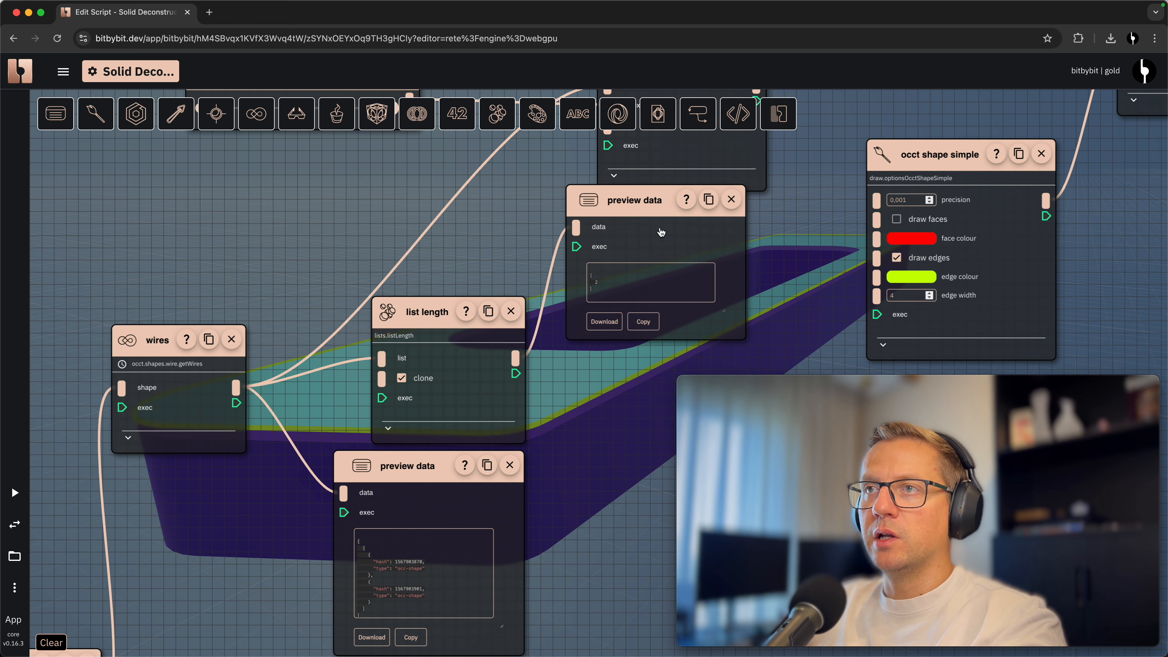
{"action": "left_click", "coordinate": [635, 206]}
{"action": "scroll", "coordinate": [597, 294], "scroll_direction": "up", "scroll_amount": 3}
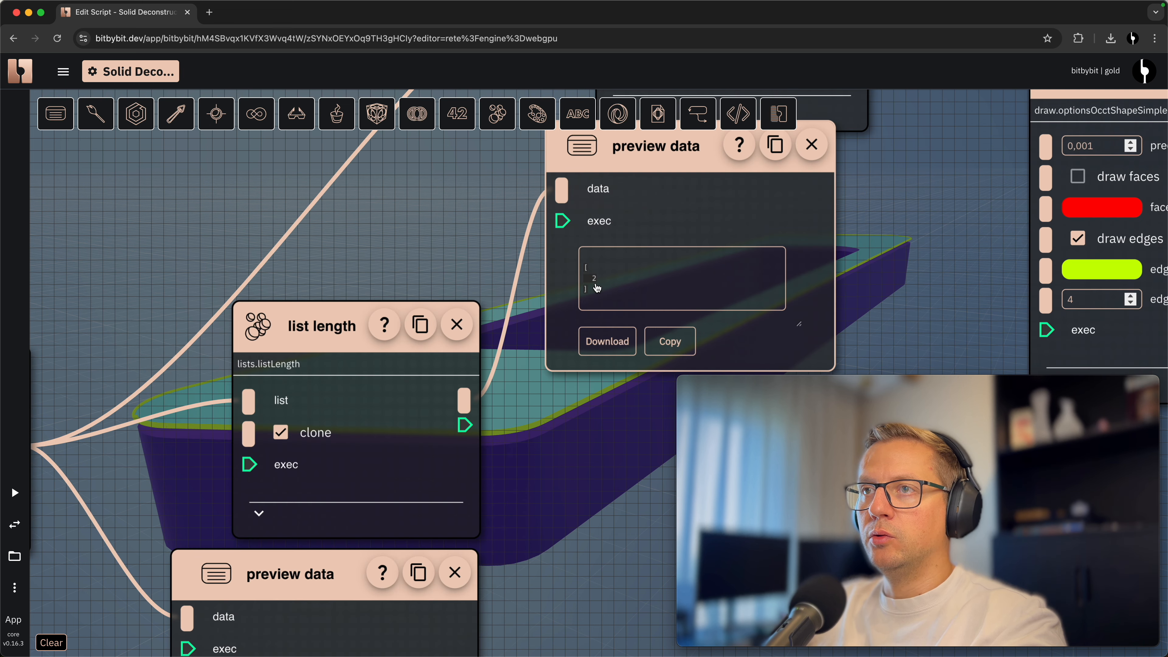
{"action": "scroll", "coordinate": [597, 288], "scroll_direction": "down", "scroll_amount": 2}
{"action": "left_click_drag", "start_coordinate": [628, 191], "coordinate": [614, 308]}
{"action": "left_click_drag", "start_coordinate": [620, 264], "coordinate": [640, 220]}
{"action": "scroll", "coordinate": [602, 464], "scroll_direction": "down", "scroll_amount": 3}
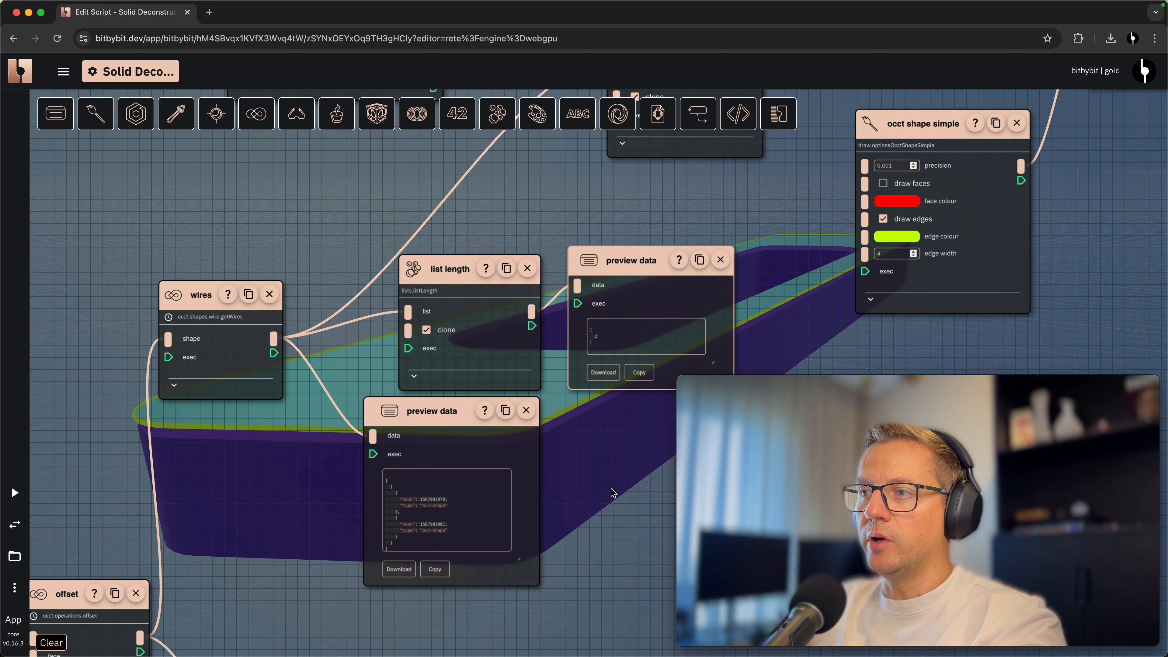
Read the list of wire shapes in the preview data node connected directly to the wires node
{"action": "scroll", "coordinate": [604, 498], "scroll_direction": "up", "scroll_amount": 2}
{"action": "left_click_drag", "start_coordinate": [604, 497], "coordinate": [613, 454]}
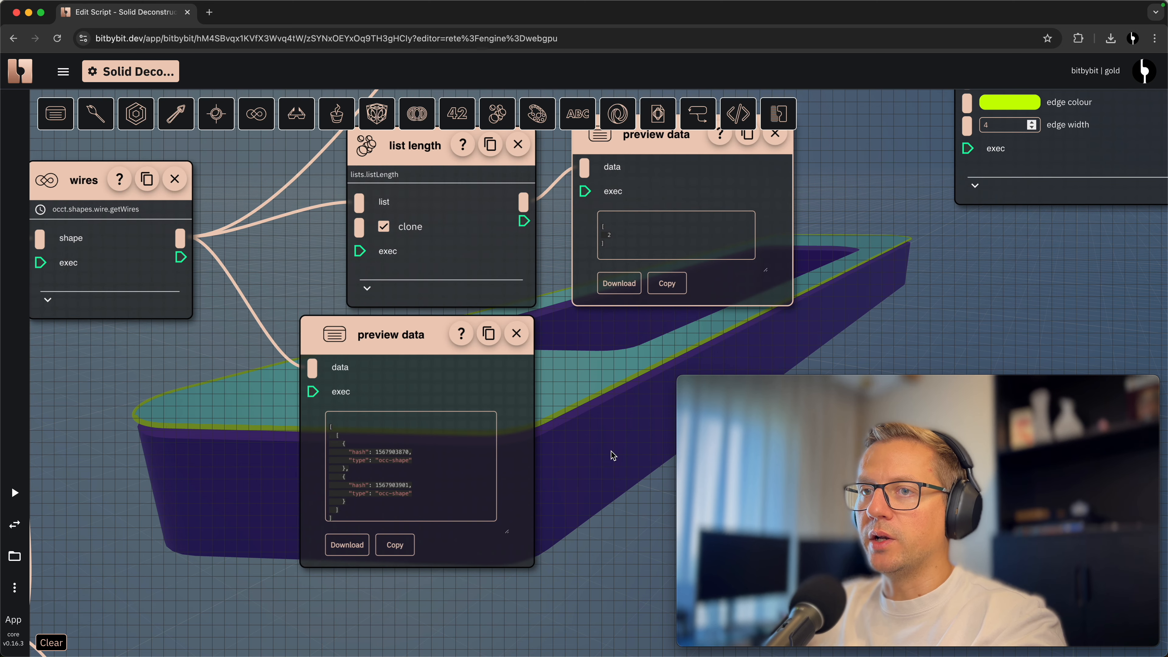
{"action": "scroll", "coordinate": [339, 501], "scroll_direction": "up", "scroll_amount": 2}
{"action": "left_click_drag", "start_coordinate": [546, 421], "coordinate": [548, 415]}
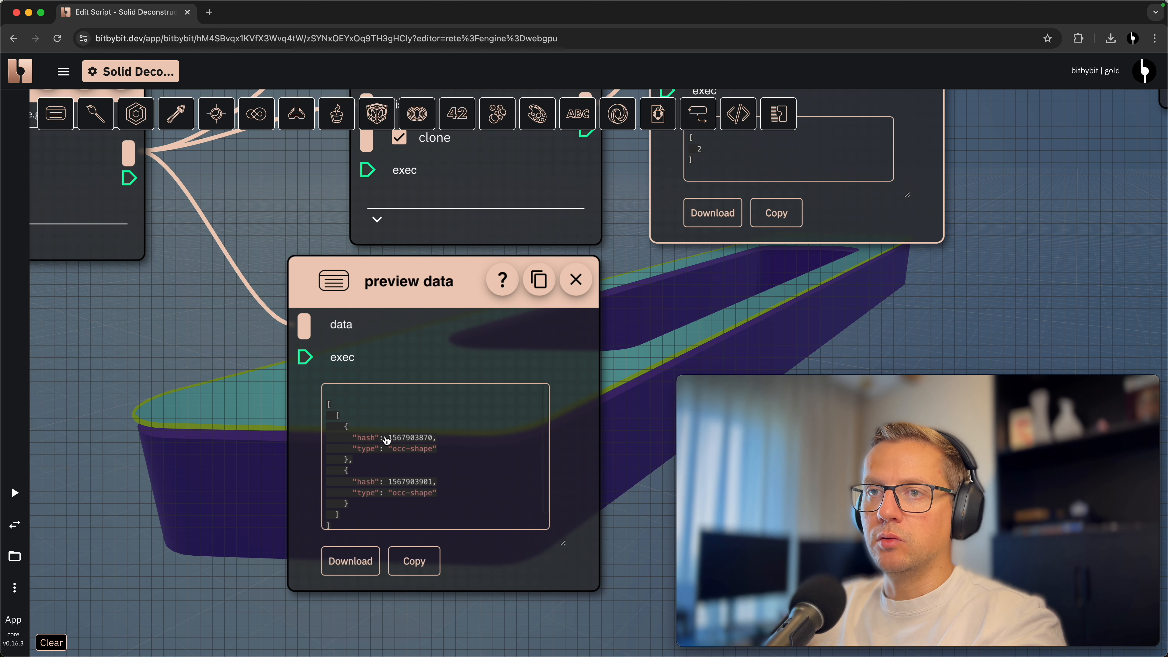
{"action": "scroll", "coordinate": [388, 442], "scroll_direction": "down", "scroll_amount": 2}
{"action": "scroll", "coordinate": [388, 442], "scroll_direction": "down", "scroll_amount": 3}
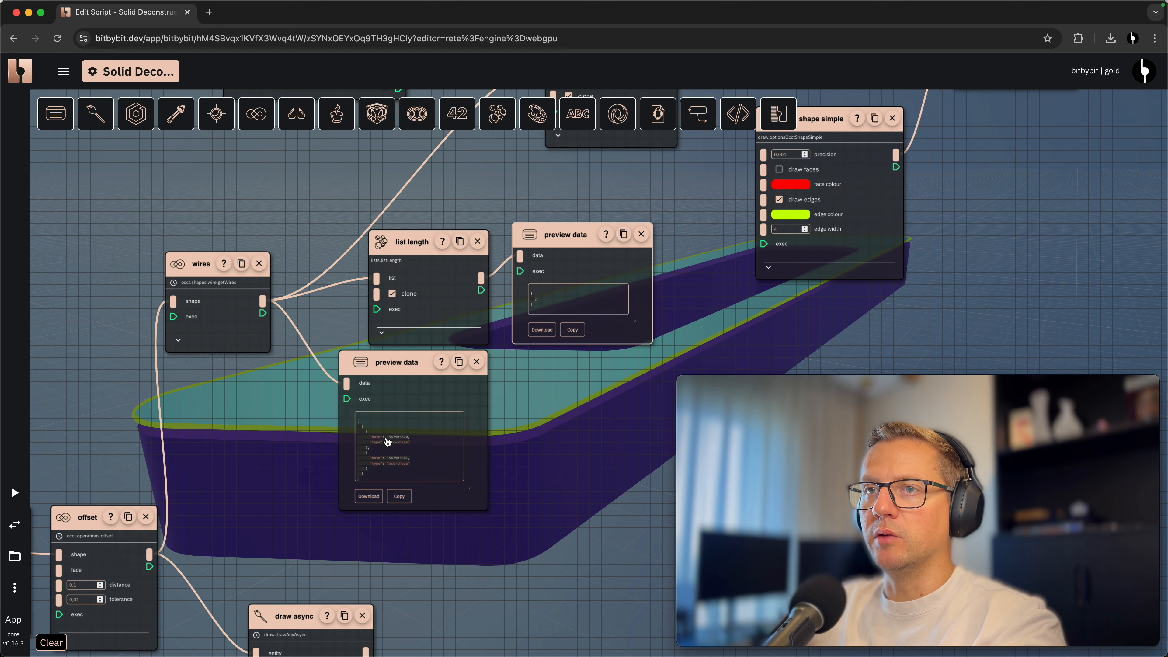
Examine how the wires list and the number slider feed item by index, and how its result reaches draw async
{"action": "scroll", "coordinate": [309, 497], "scroll_direction": "up", "scroll_amount": 2}
{"action": "scroll", "coordinate": [309, 497], "scroll_direction": "down", "scroll_amount": 3}
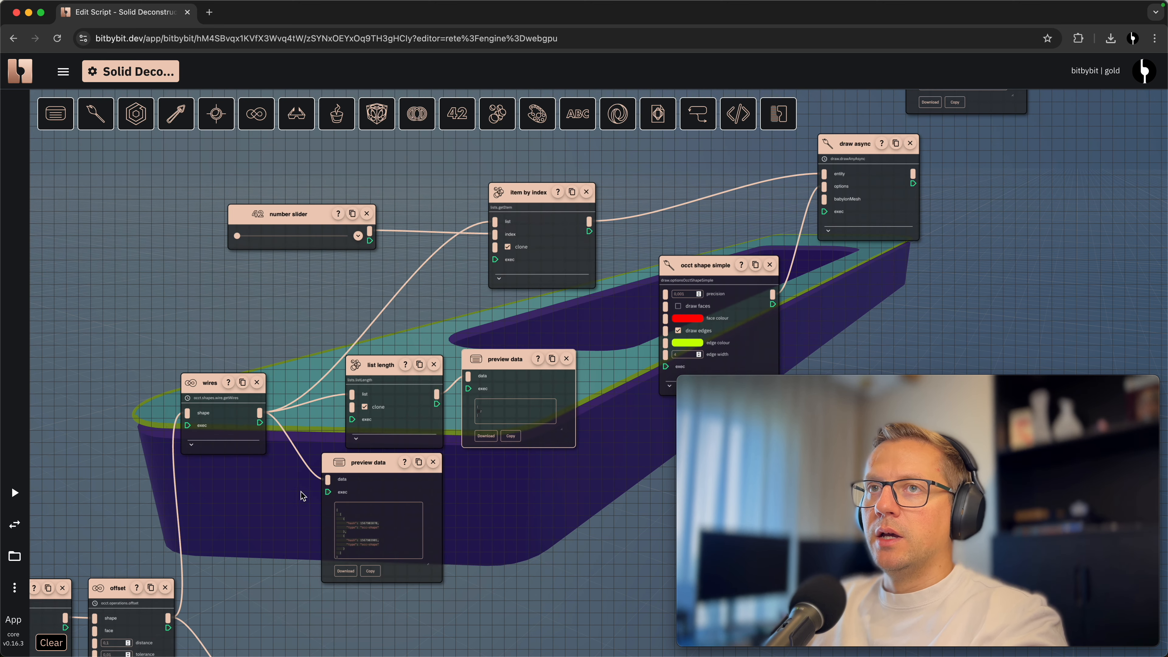
{"action": "scroll", "coordinate": [313, 315], "scroll_direction": "up", "scroll_amount": 2}
{"action": "left_click_drag", "start_coordinate": [313, 315], "coordinate": [308, 322]}
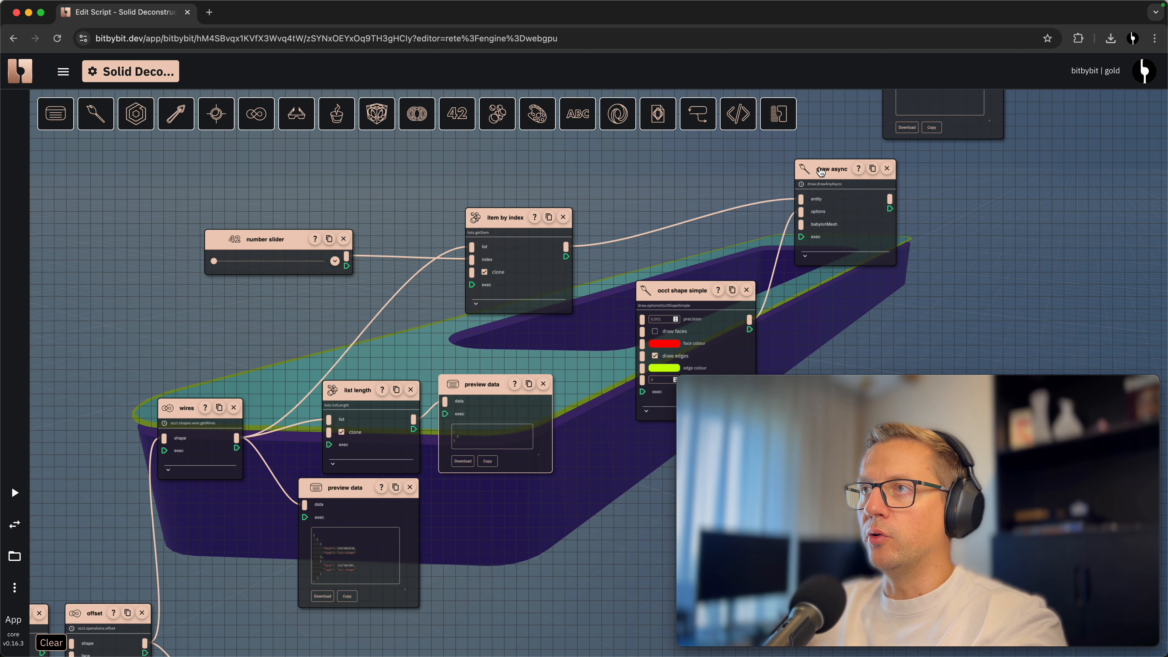
{"action": "scroll", "coordinate": [432, 249], "scroll_direction": "up", "scroll_amount": 3}
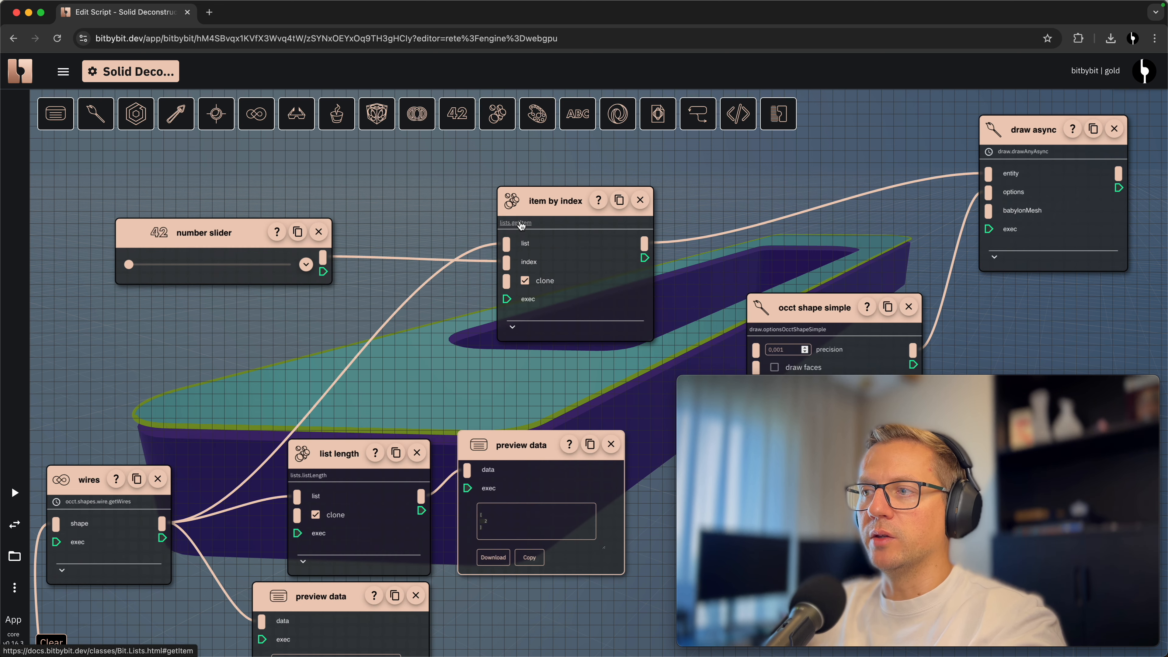
Compare the face's wires by setting the wire index slider to 1 and back to 0, and inspect the model in 3D
{"action": "mouse_move", "coordinate": [130, 268]}
{"action": "left_click_drag", "start_coordinate": [130, 268], "coordinate": [254, 265]}
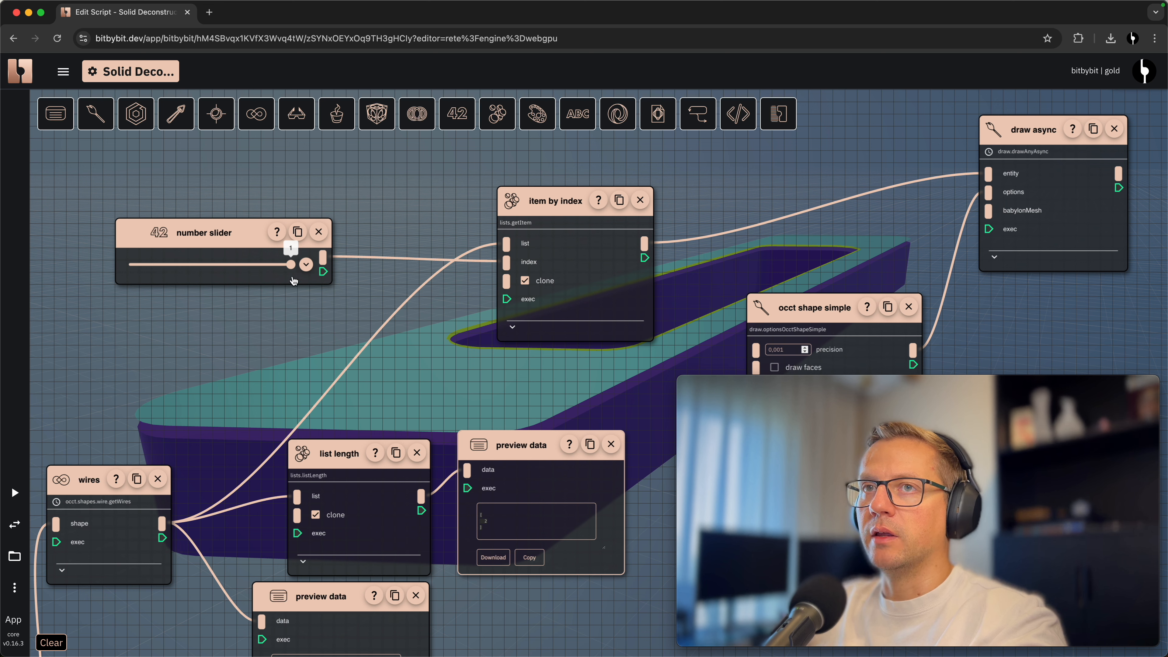
{"action": "left_click_drag", "start_coordinate": [290, 265], "coordinate": [129, 264]}
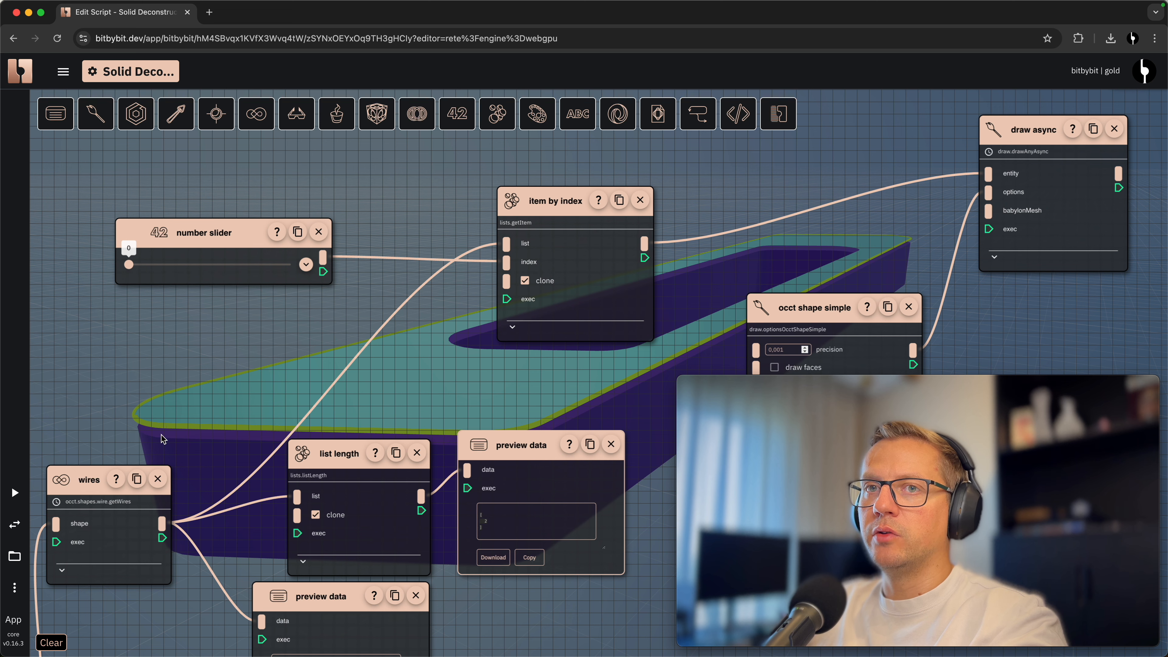
{"action": "left_click", "coordinate": [14, 524]}
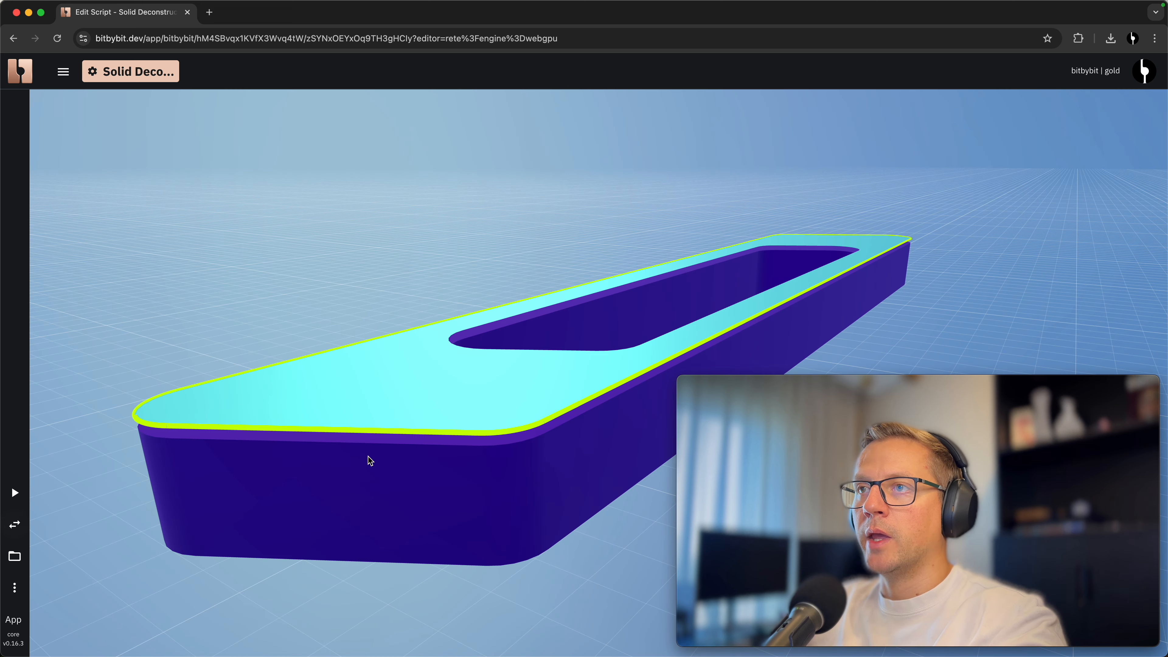
{"action": "left_click_drag", "start_coordinate": [364, 469], "coordinate": [434, 393]}
{"action": "scroll", "coordinate": [458, 423], "scroll_direction": "down", "scroll_amount": 3}
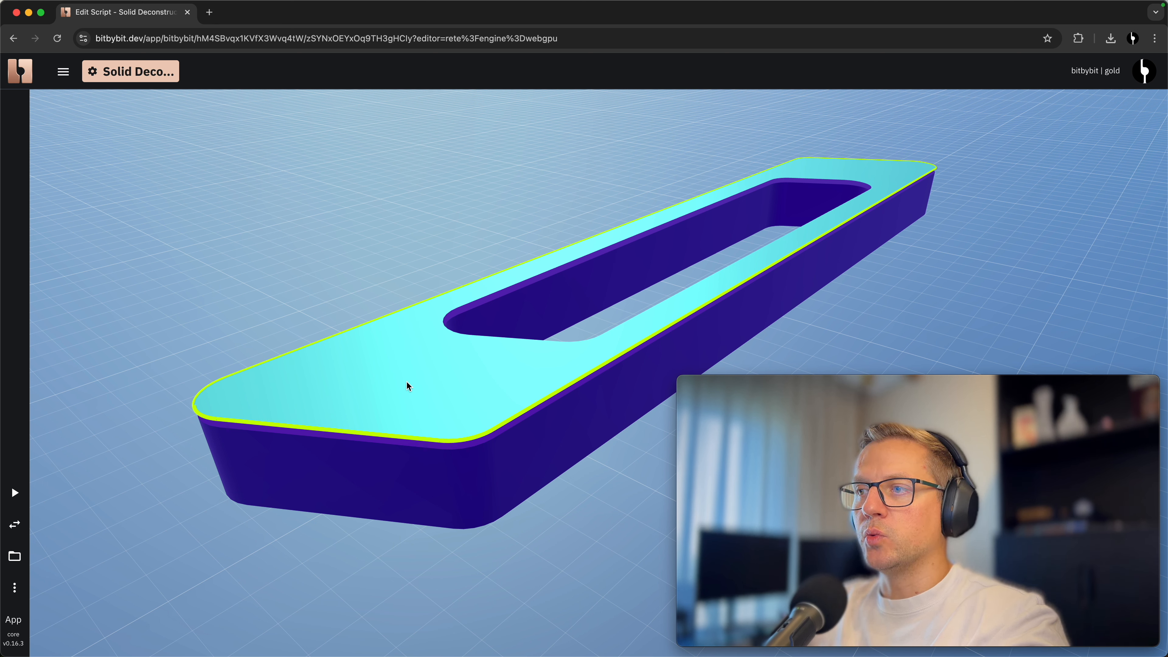
Examine how the selected wire from item by index feeds the shape input of the get edges node
{"action": "key", "text": "ctrl+b"}
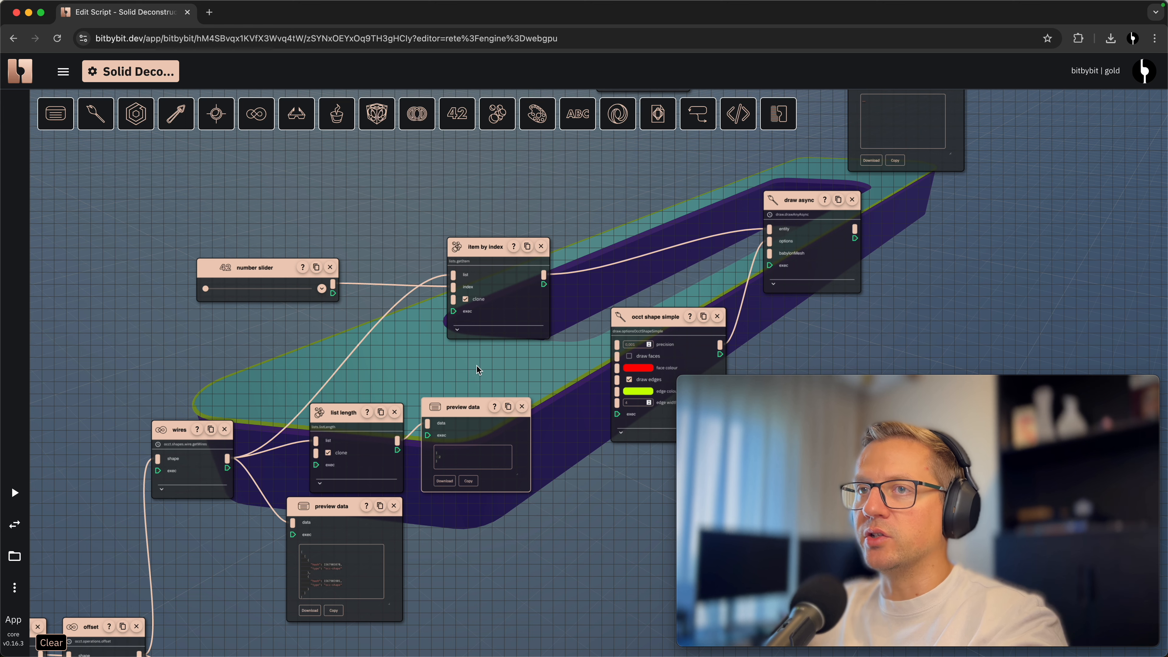
{"action": "left_click_drag", "start_coordinate": [481, 372], "coordinate": [457, 518]}
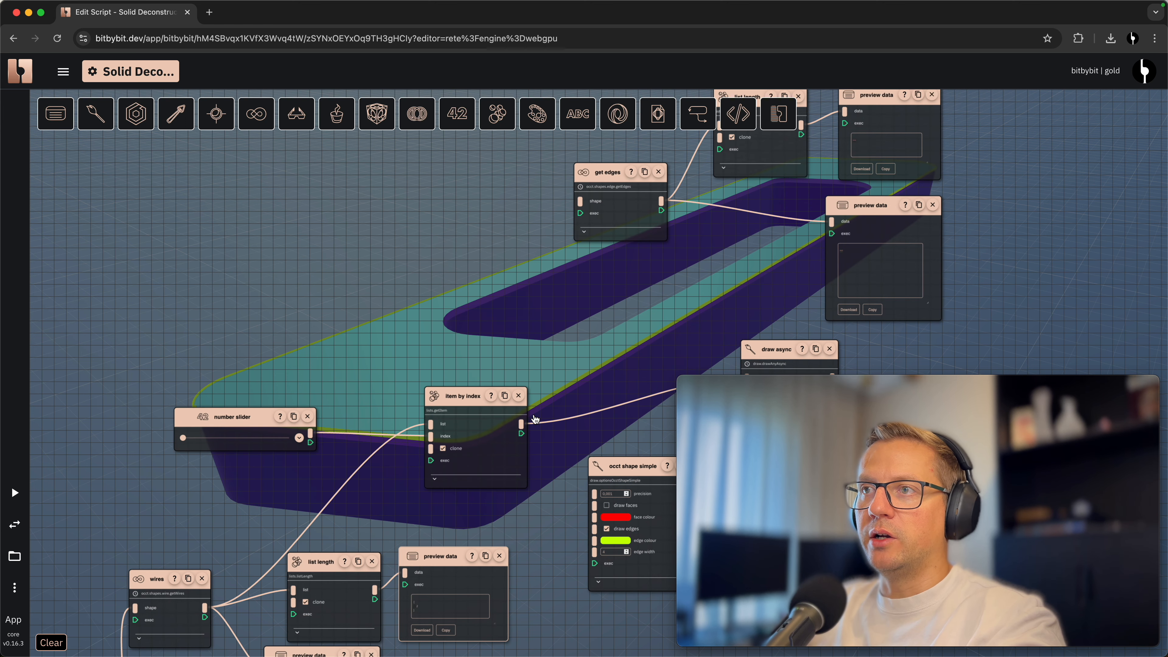
{"action": "left_click_drag", "start_coordinate": [439, 311], "coordinate": [373, 358]}
{"action": "left_click_drag", "start_coordinate": [454, 475], "coordinate": [514, 252]}
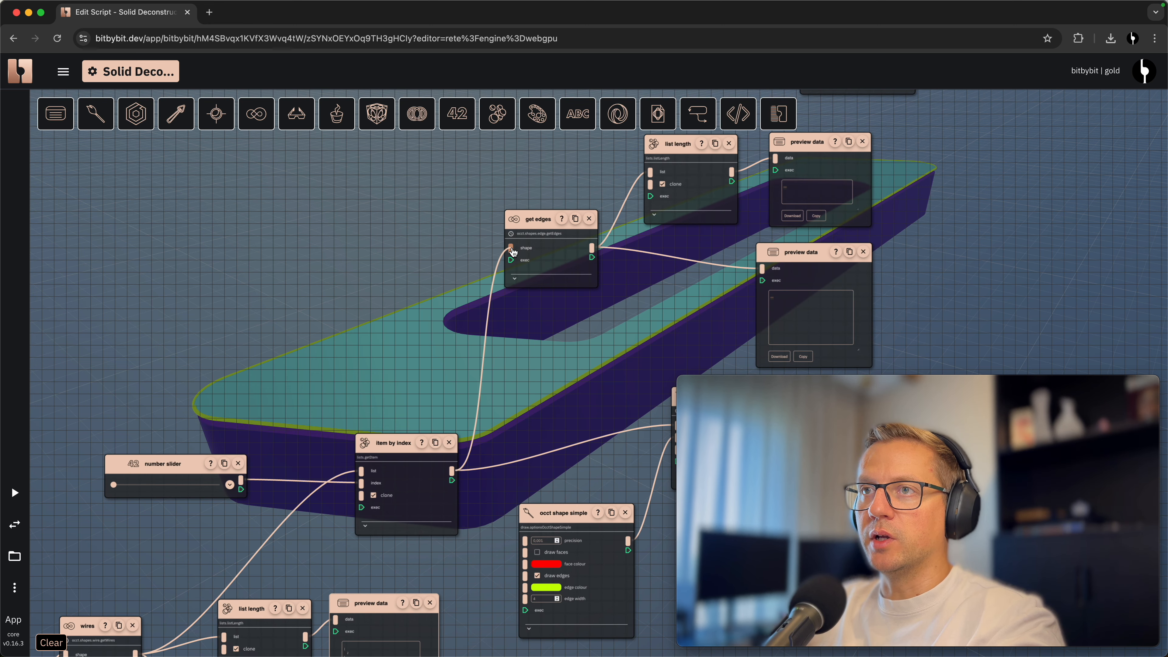
{"action": "scroll", "coordinate": [510, 251], "scroll_direction": "up", "scroll_amount": 5}
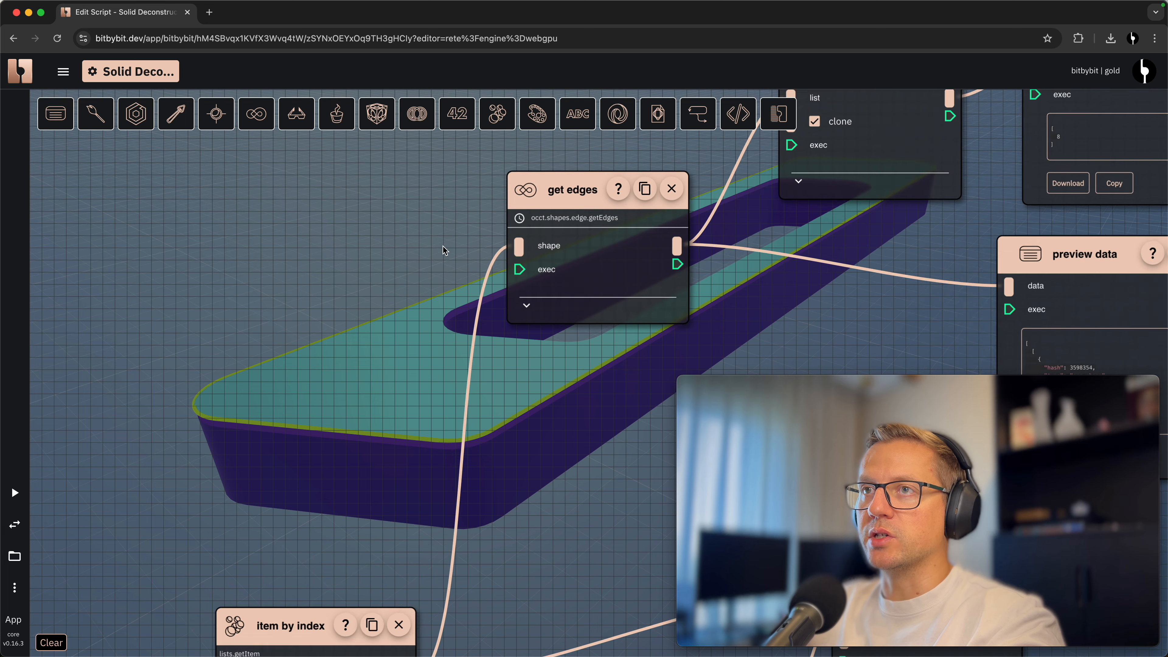
Read the edge count and the list of edge shapes in the preview data nodes fed by get edges
{"action": "left_click_drag", "start_coordinate": [444, 251], "coordinate": [328, 295]}
{"action": "left_click_drag", "start_coordinate": [444, 180], "coordinate": [318, 241]}
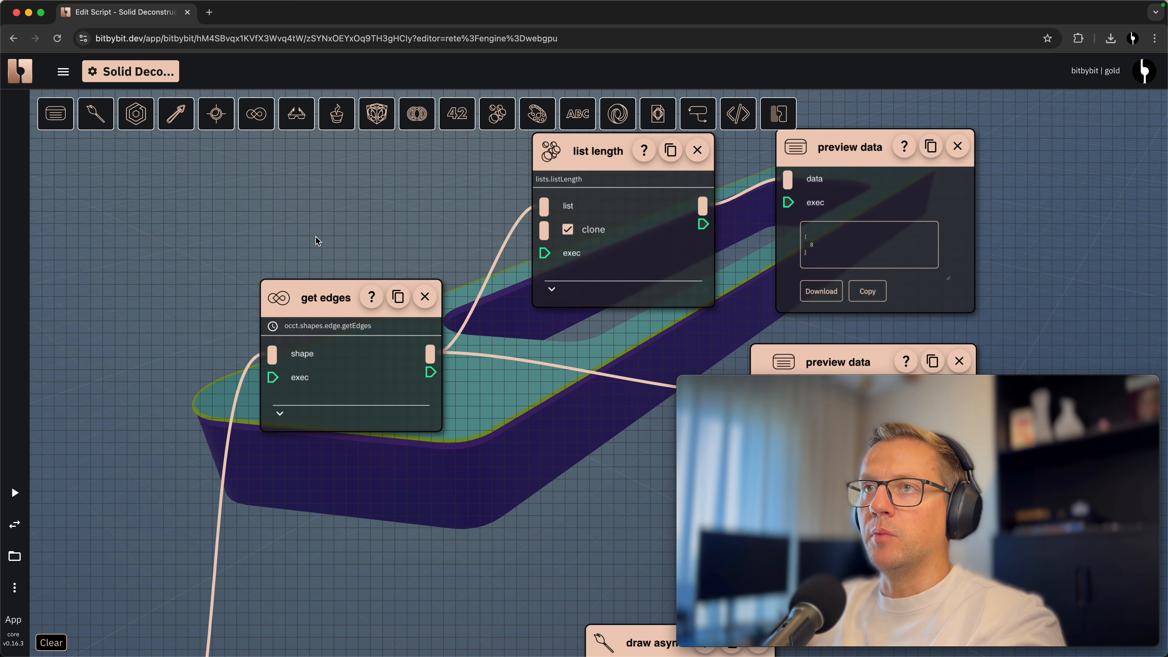
{"action": "scroll", "coordinate": [318, 242], "scroll_direction": "down", "scroll_amount": 2}
{"action": "left_click_drag", "start_coordinate": [542, 417], "coordinate": [376, 425]}
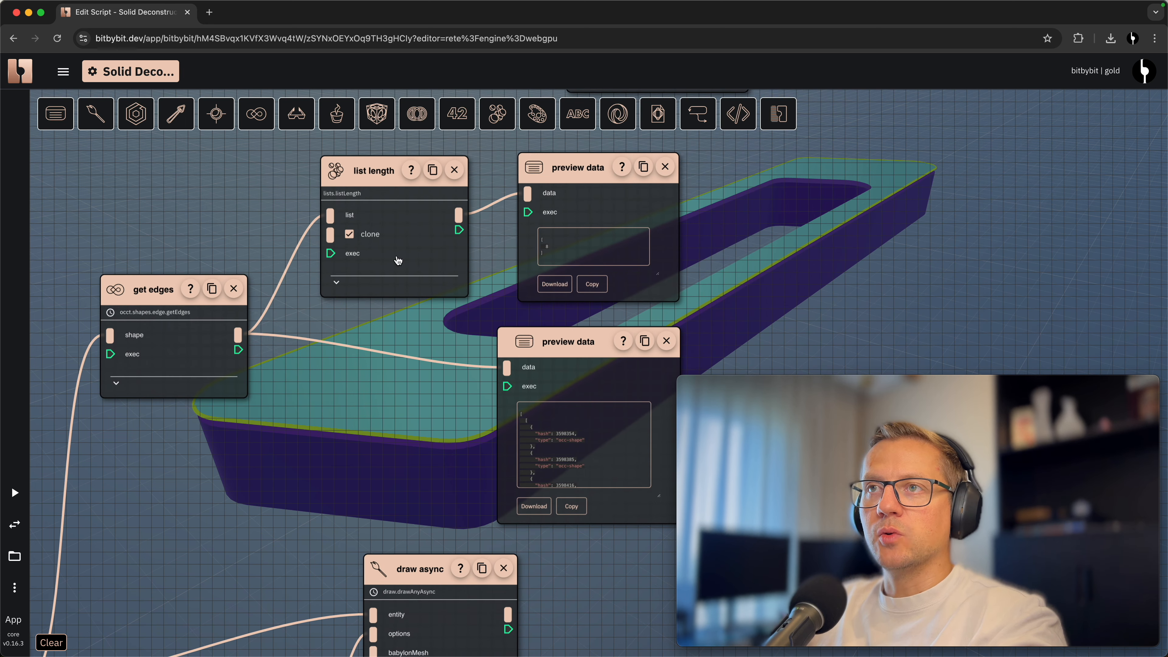
{"action": "scroll", "coordinate": [557, 255], "scroll_direction": "up", "scroll_amount": 2}
{"action": "scroll", "coordinate": [545, 251], "scroll_direction": "down", "scroll_amount": 4}
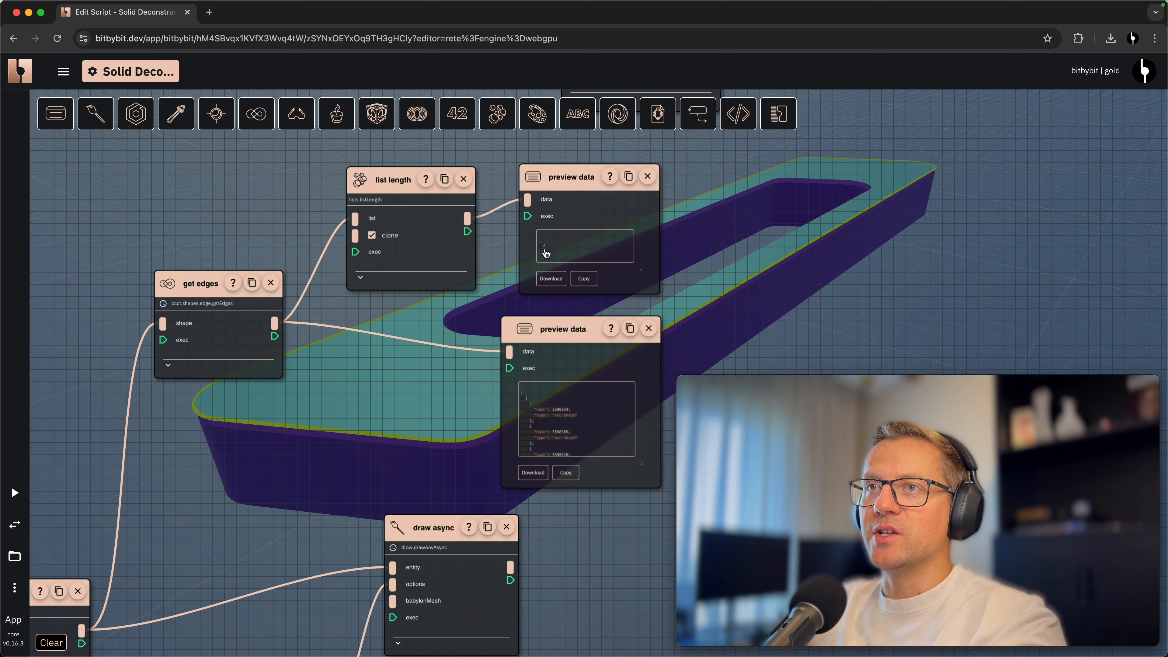
{"action": "left_click_drag", "start_coordinate": [515, 152], "coordinate": [583, 263]}
{"action": "left_click_drag", "start_coordinate": [529, 236], "coordinate": [515, 291]}
Examine how the edges list and number slider feed item by index, and how the selected edge reaches draw async
{"action": "scroll", "coordinate": [497, 288], "scroll_direction": "up", "scroll_amount": 2}
{"action": "left_click_drag", "start_coordinate": [406, 503], "coordinate": [376, 227]}
{"action": "scroll", "coordinate": [453, 199], "scroll_direction": "up", "scroll_amount": 3}
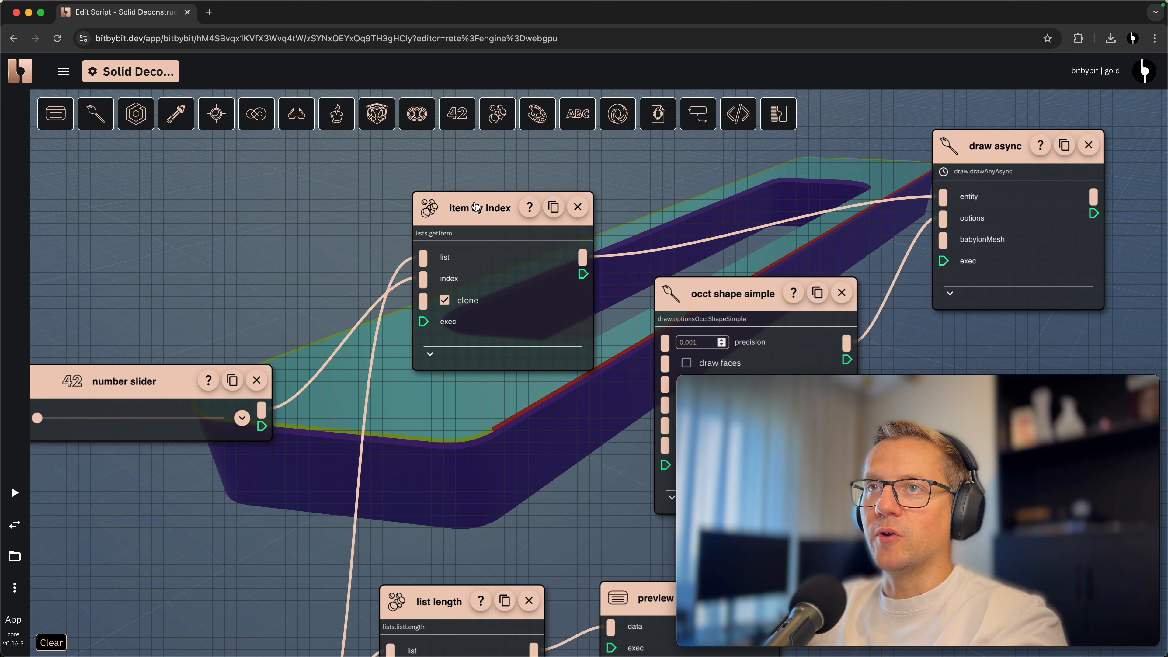
{"action": "left_click_drag", "start_coordinate": [206, 288], "coordinate": [323, 266]}
{"action": "scroll", "coordinate": [333, 287], "scroll_direction": "down", "scroll_amount": 5}
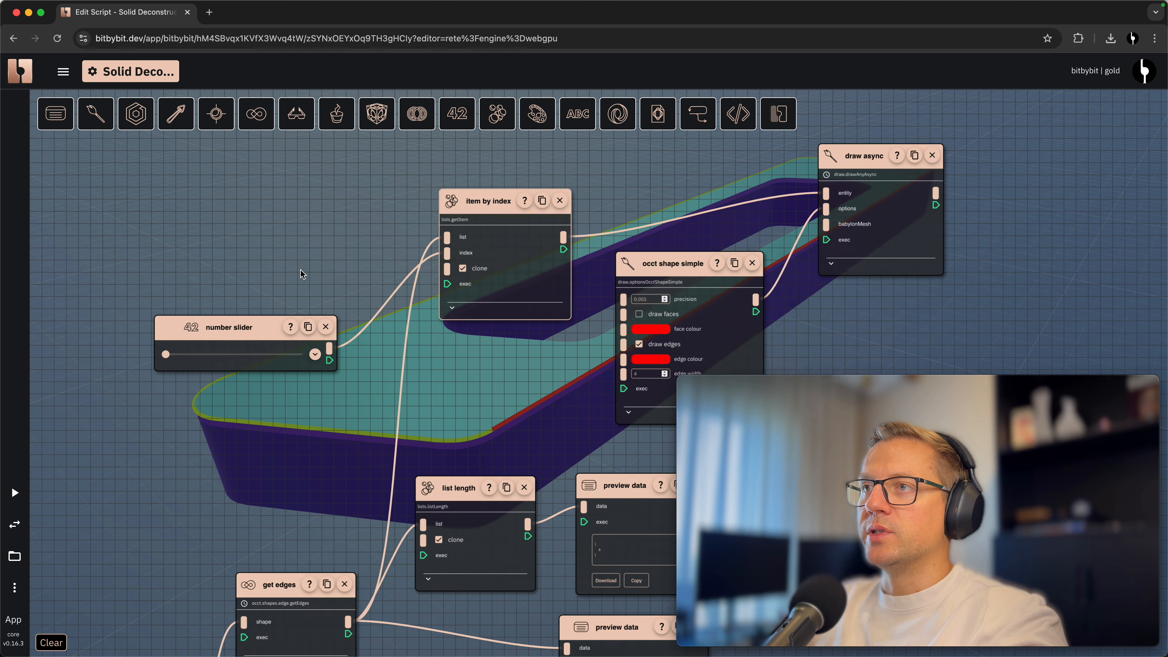
{"action": "left_click_drag", "start_coordinate": [328, 302], "coordinate": [334, 331]}
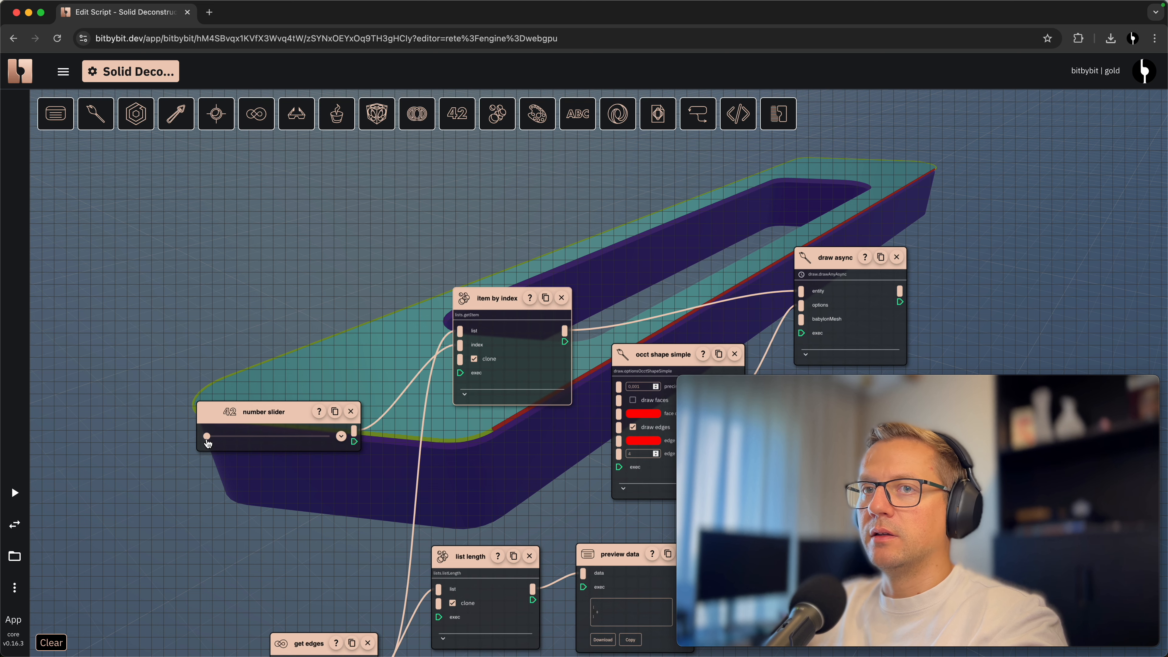
{"action": "scroll", "coordinate": [209, 441], "scroll_direction": "up", "scroll_amount": 3}
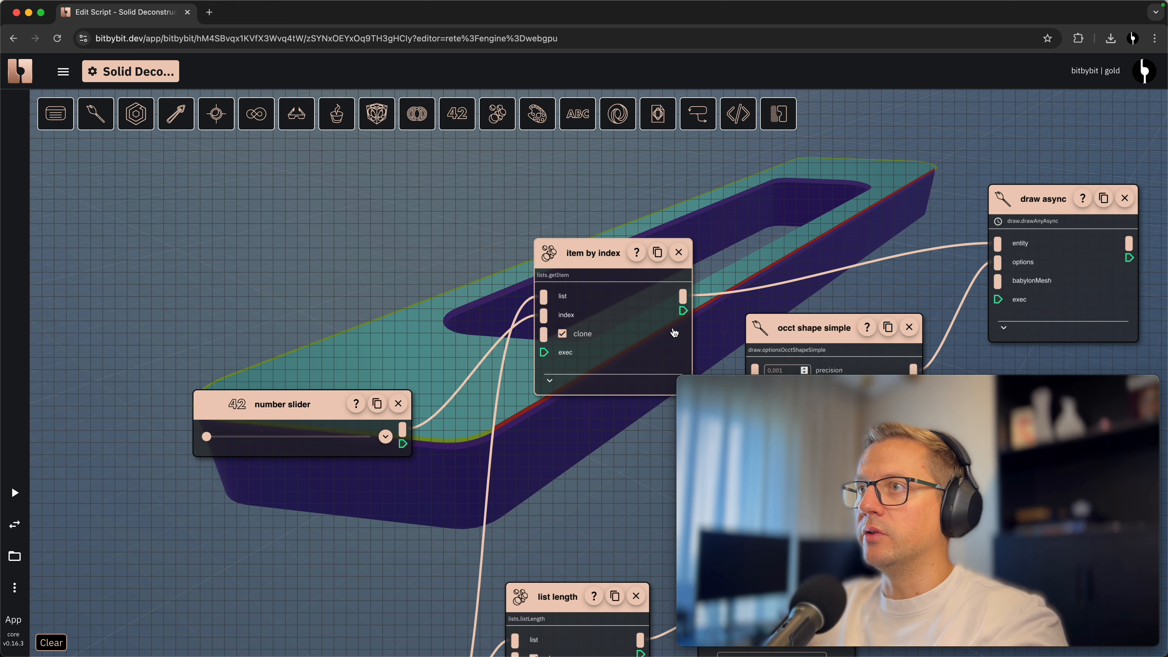
Inspect the red highlighted edge along the top face in the 3D view, and return to the node editor
{"action": "left_click", "coordinate": [15, 524]}
{"action": "left_click_drag", "start_coordinate": [573, 404], "coordinate": [848, 277]}
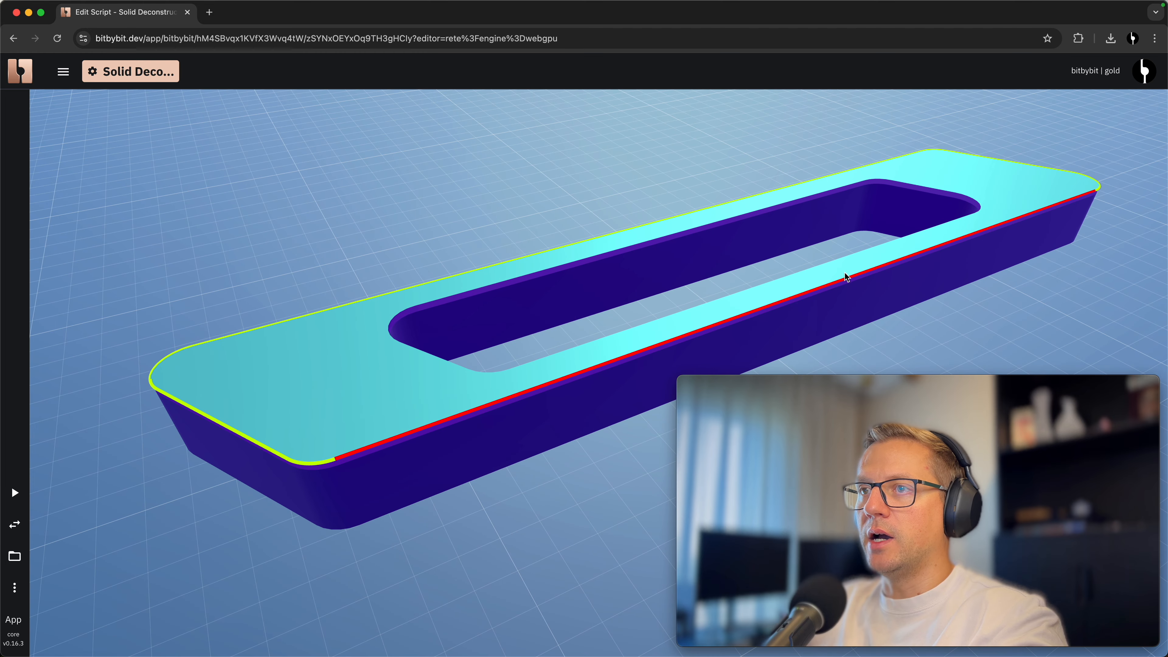
{"action": "left_click", "coordinate": [15, 524]}
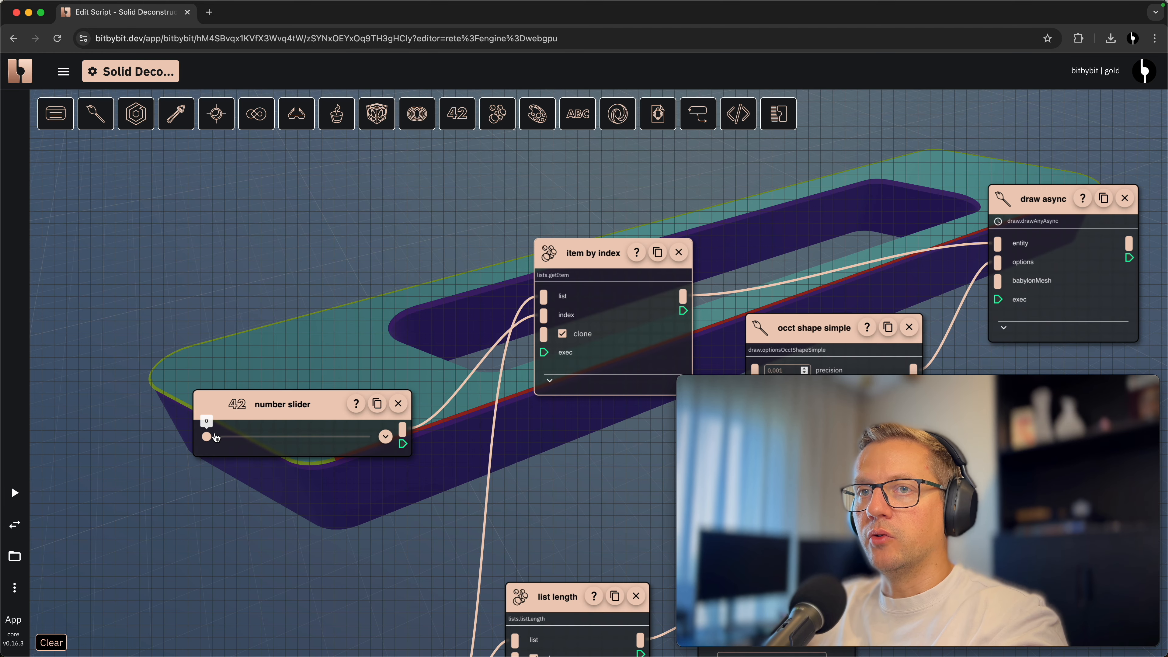
Step the edge index slider through 1, 2, 3 and up to 7, and return it to 0
{"action": "left_click_drag", "start_coordinate": [206, 437], "coordinate": [227, 441]}
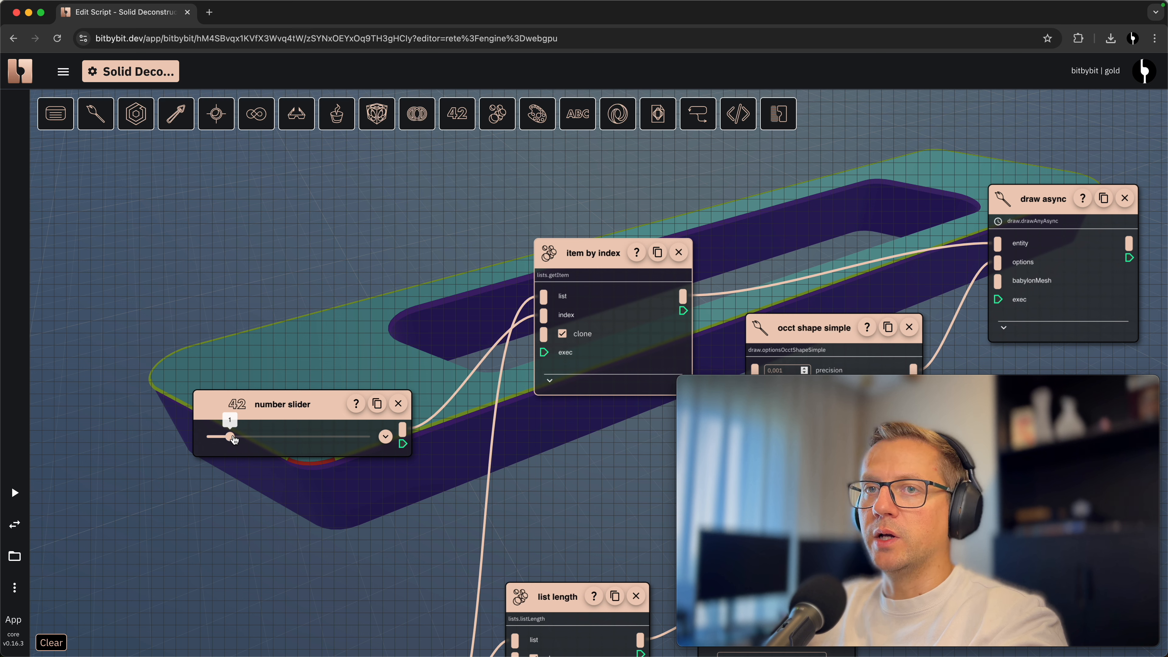
{"action": "left_click_drag", "start_coordinate": [233, 440], "coordinate": [250, 440]}
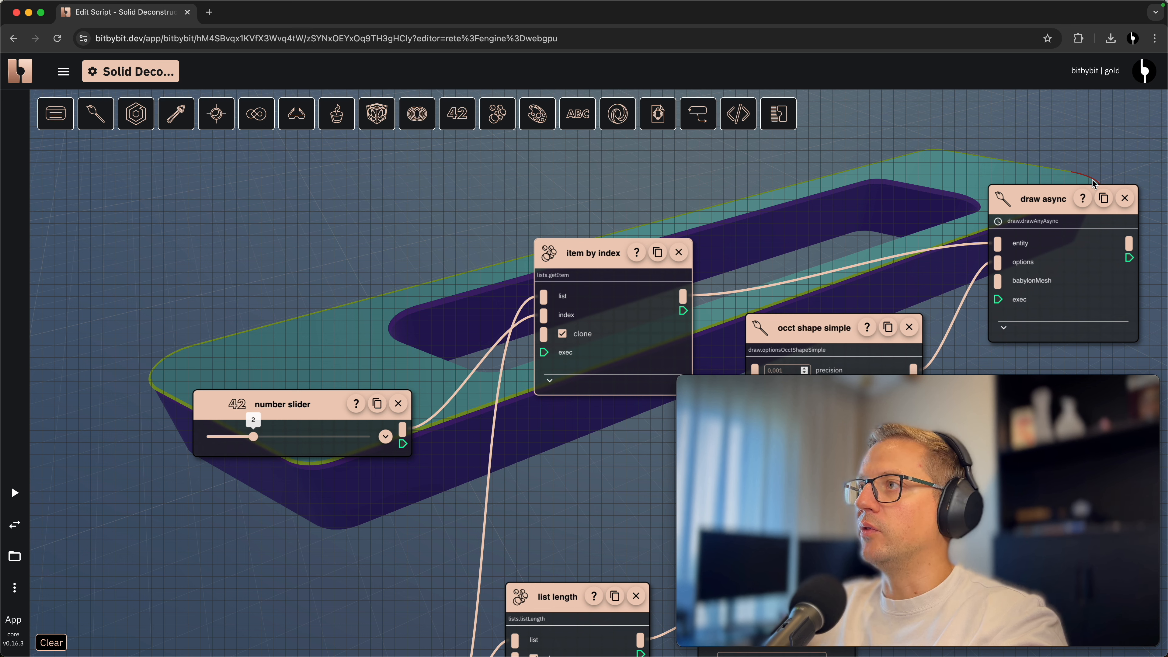
{"action": "left_click_drag", "start_coordinate": [257, 437], "coordinate": [271, 439]}
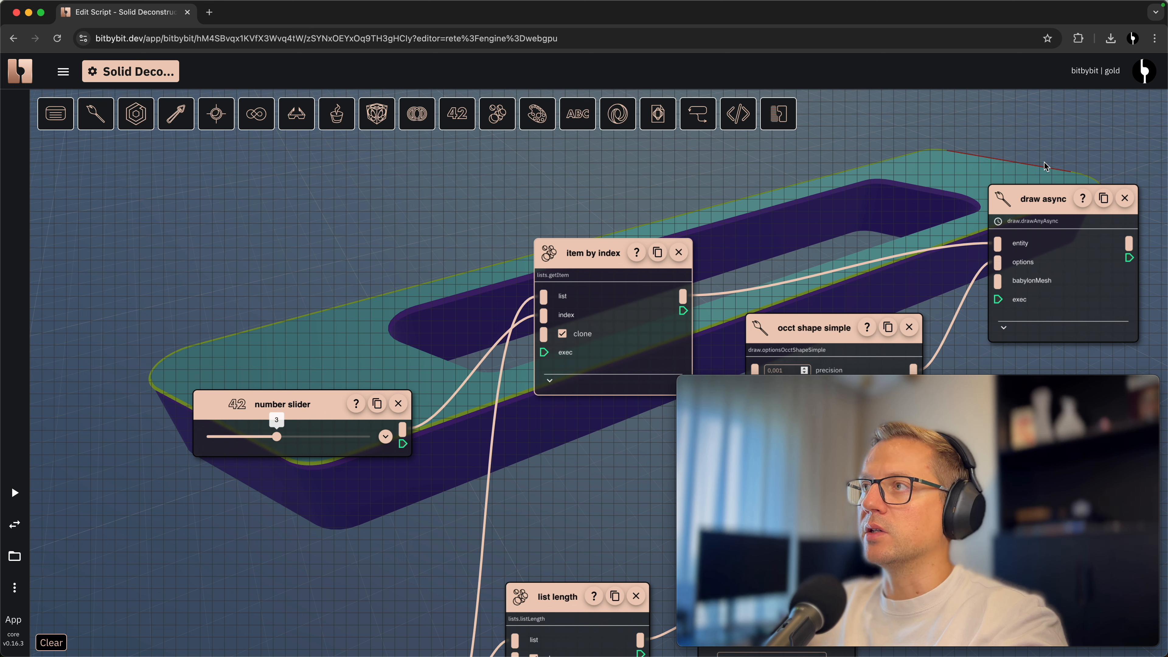
{"action": "left_click_drag", "start_coordinate": [291, 441], "coordinate": [366, 441]}
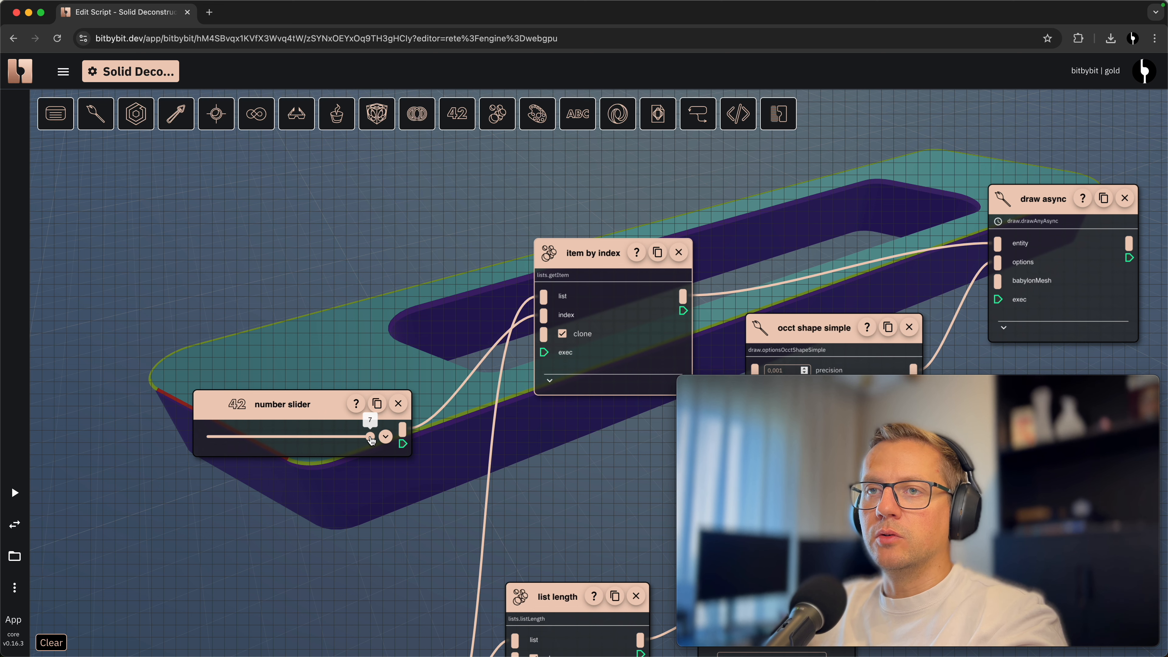
{"action": "left_click_drag", "start_coordinate": [371, 438], "coordinate": [205, 441]}
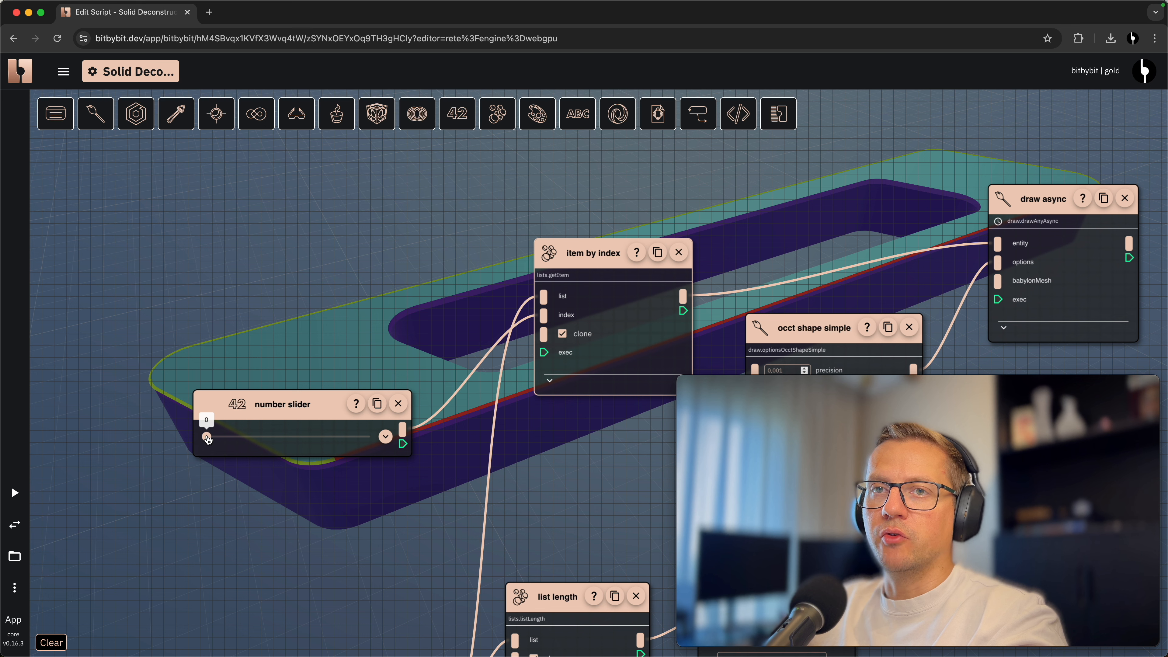
Advance the edge index slider through 1 and 2, and set it to 7
{"action": "left_click_drag", "start_coordinate": [208, 440], "coordinate": [230, 438]}
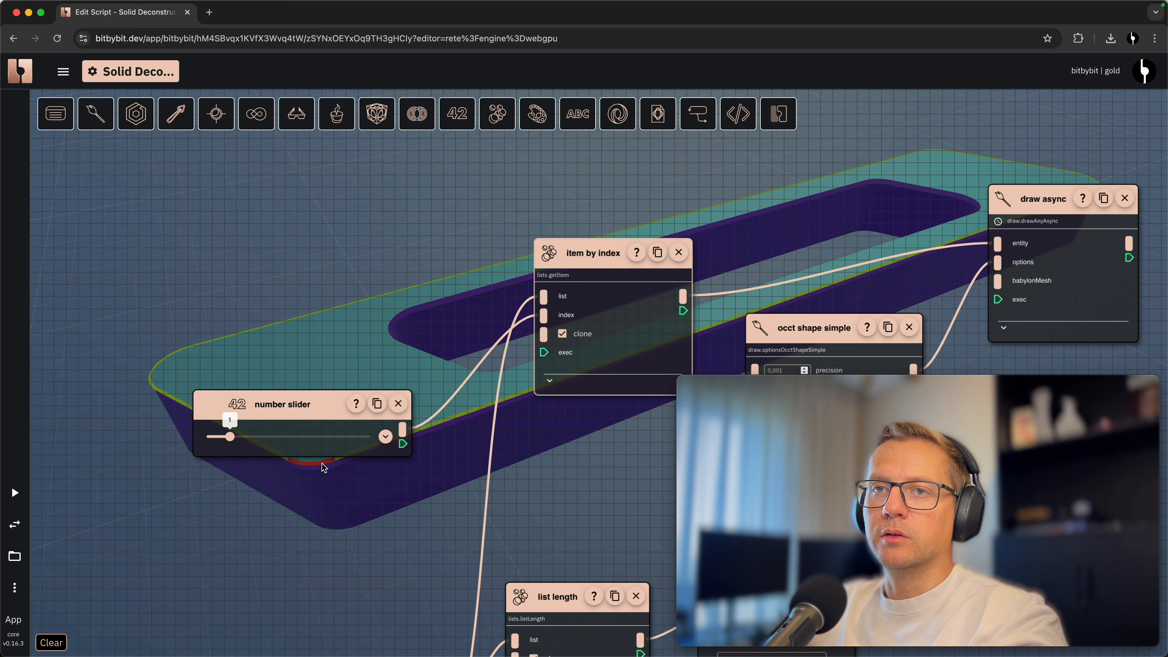
{"action": "left_click_drag", "start_coordinate": [236, 440], "coordinate": [253, 437]}
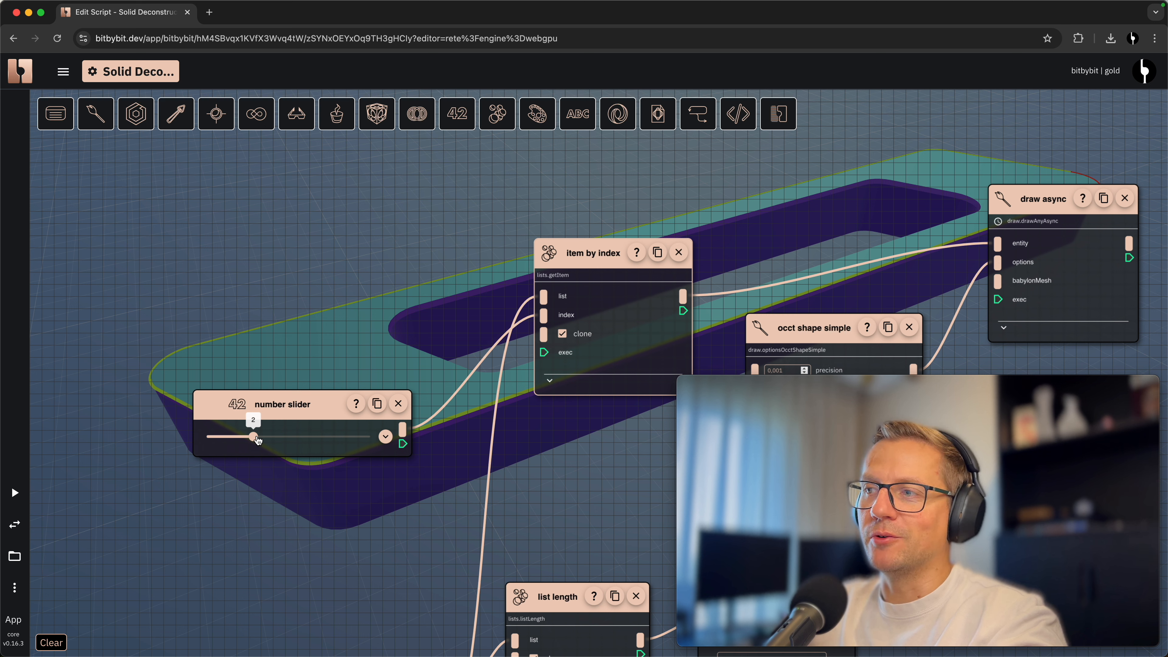
{"action": "left_click_drag", "start_coordinate": [258, 440], "coordinate": [375, 437]}
Survey the whole node graph and list the shape categories available in the node library, from Vertex to Shape
{"action": "scroll", "coordinate": [371, 503], "scroll_direction": "down", "scroll_amount": 3}
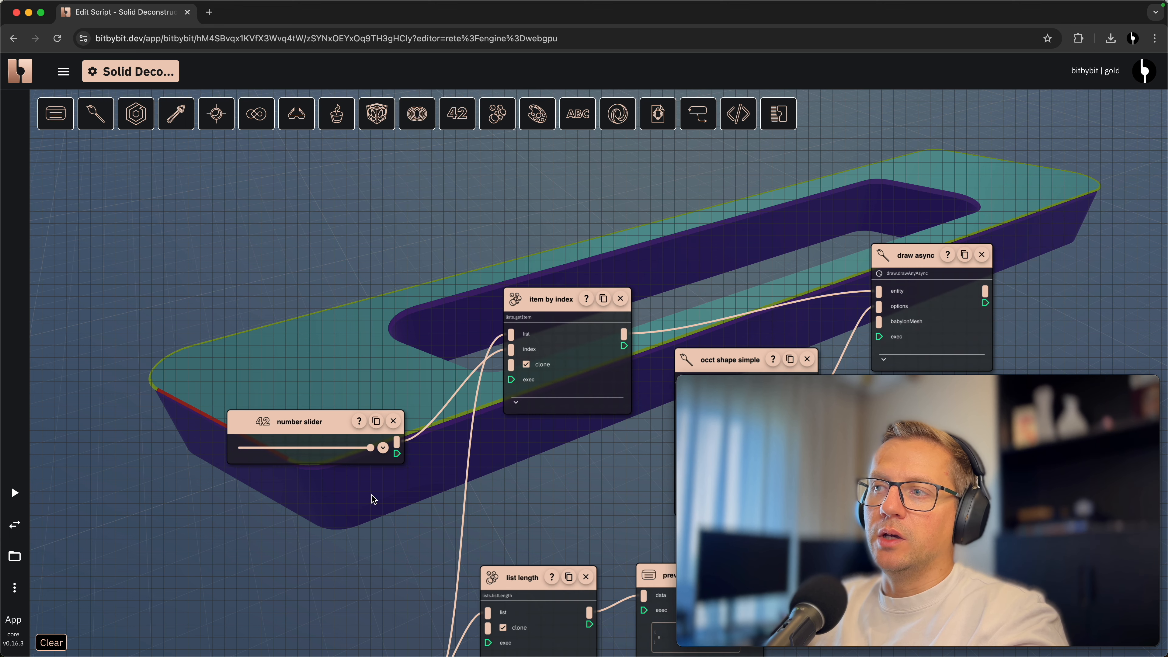
{"action": "scroll", "coordinate": [371, 503], "scroll_direction": "down", "scroll_amount": 6}
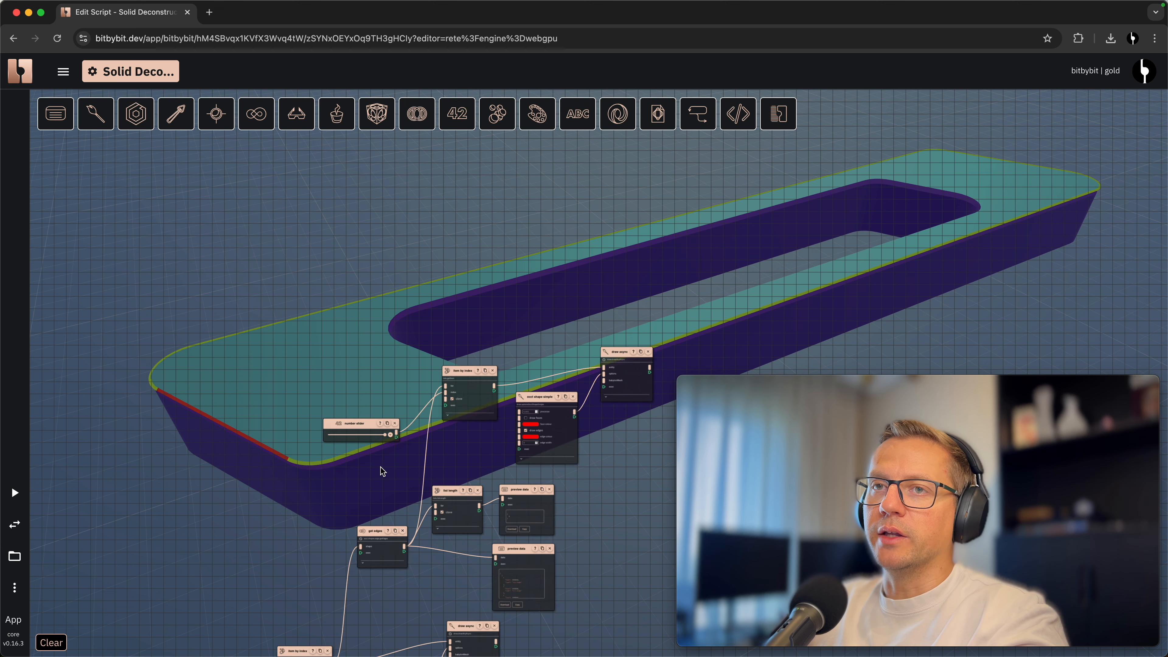
{"action": "left_click_drag", "start_coordinate": [267, 492], "coordinate": [378, 274]}
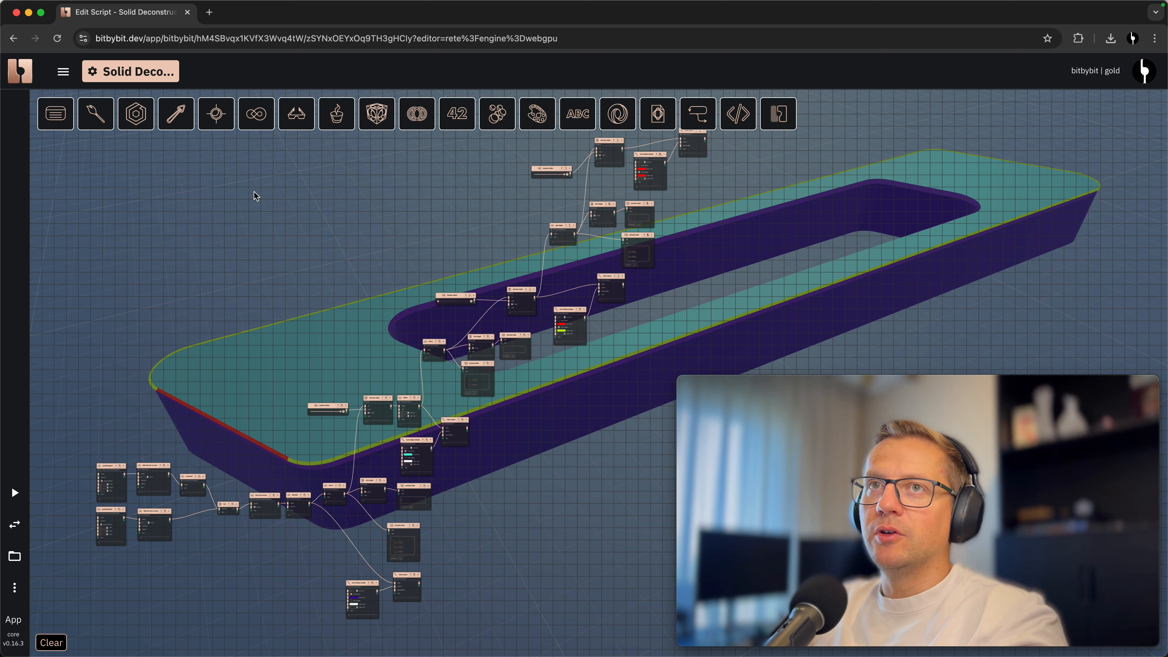
{"action": "left_click", "coordinate": [258, 129]}
{"action": "left_click", "coordinate": [56, 154]}
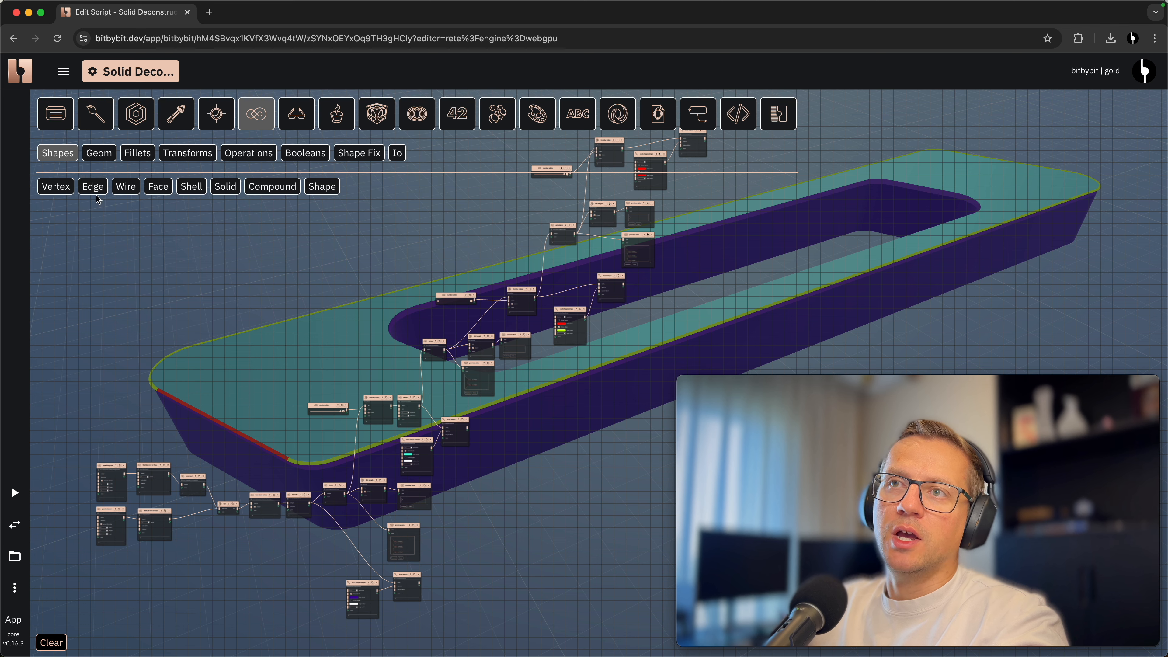
Review the complete script from the solid's construction nodes through face, wire and edge extraction
{"action": "scroll", "coordinate": [446, 234], "scroll_direction": "up", "scroll_amount": 3}
{"action": "left_click_drag", "start_coordinate": [445, 234], "coordinate": [397, 331]}
{"action": "scroll", "coordinate": [379, 339], "scroll_direction": "down", "scroll_amount": 3}
{"action": "left_click_drag", "start_coordinate": [305, 357], "coordinate": [423, 315]}
{"action": "scroll", "coordinate": [337, 332], "scroll_direction": "down", "scroll_amount": 2}
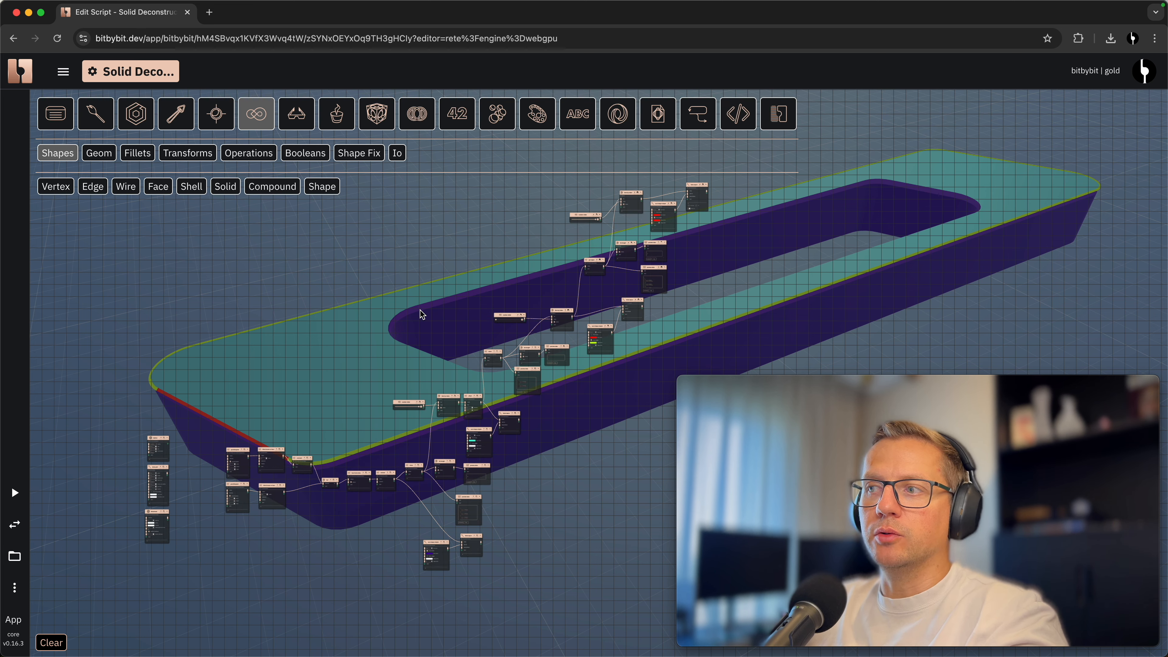